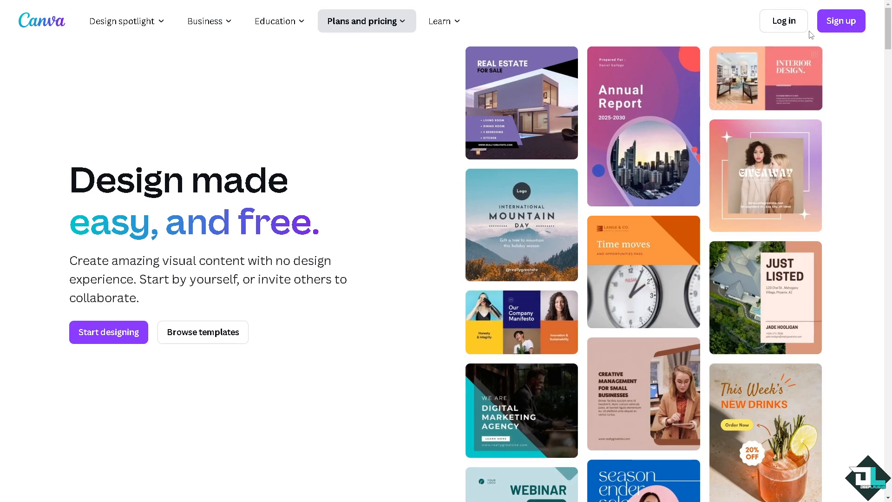
- Start signing up for an account and choose to continue another way
click(836, 23)
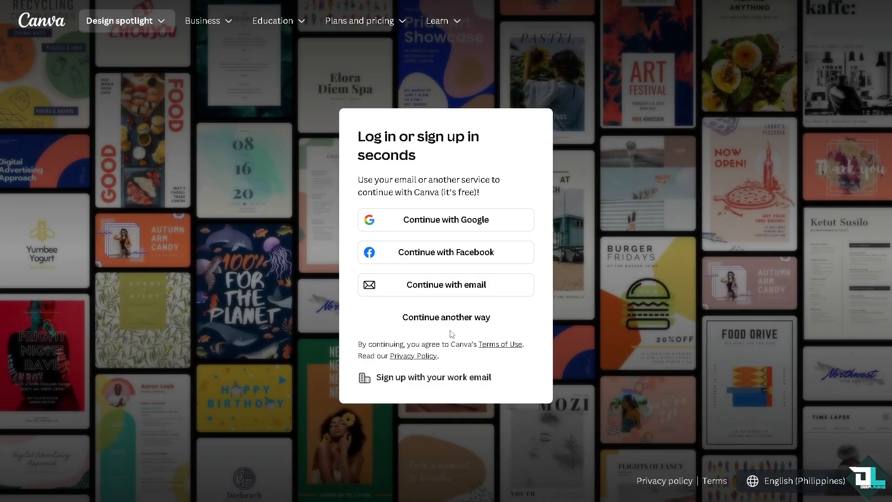
click(453, 321)
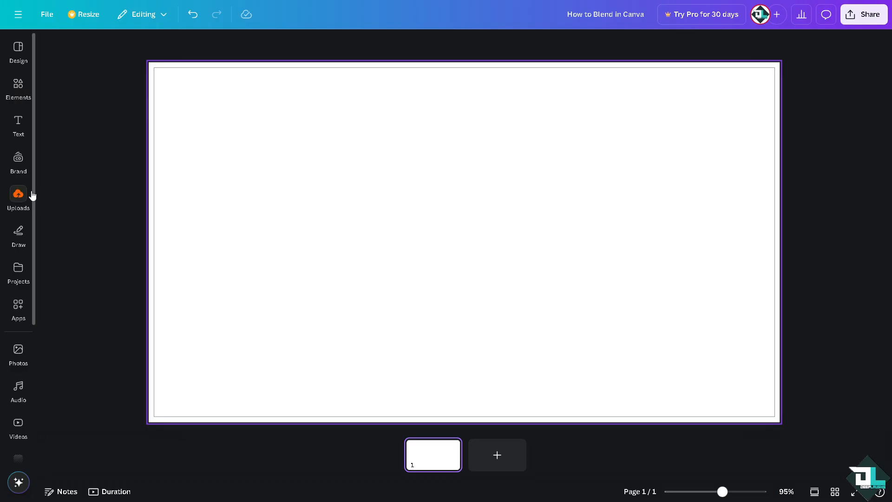
- Add the uploaded "How to Blend" image to the blank page and enlarge it from the upper-left corner to fill the page
click(19, 195)
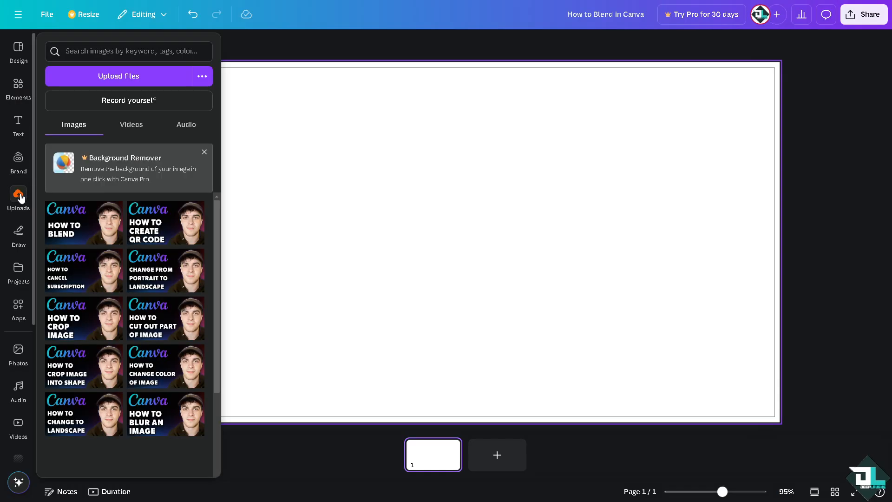
click(73, 219)
click(240, 91)
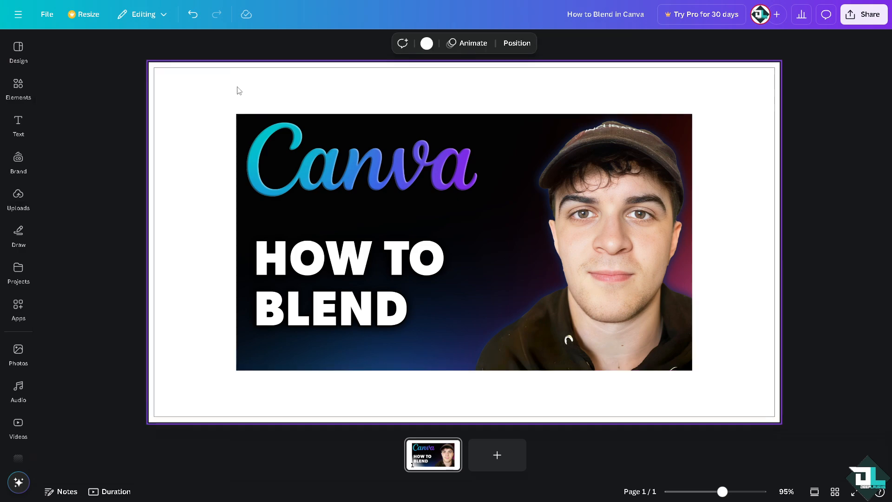
drag(342, 177, 255, 124)
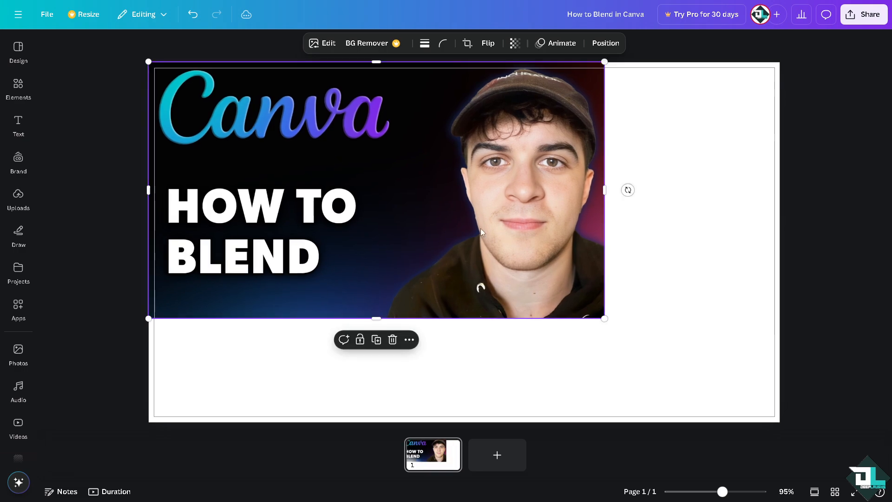
drag(604, 318, 797, 413)
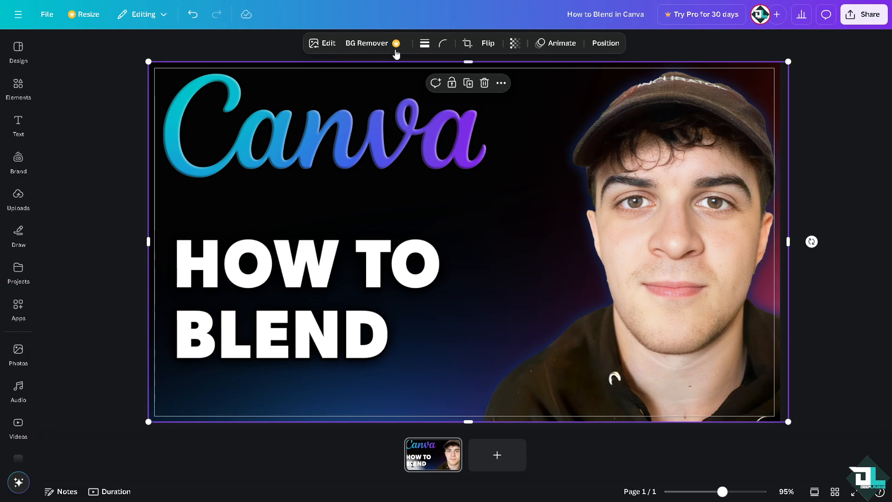
- Try out the transparency of the full-page image and leave it at 100
click(514, 43)
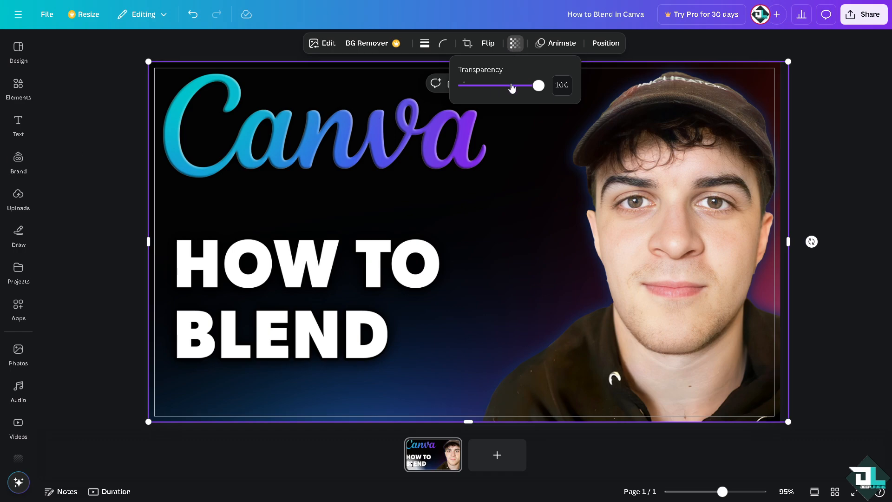
drag(537, 85, 578, 93)
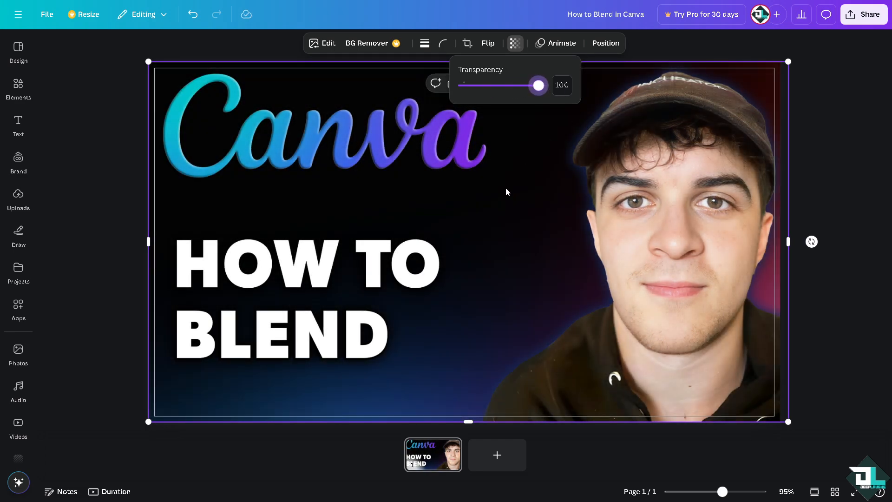
- Add the stock photo of the person in a red shirt against blue sky and shrink it at the page's bottom centre
click(18, 351)
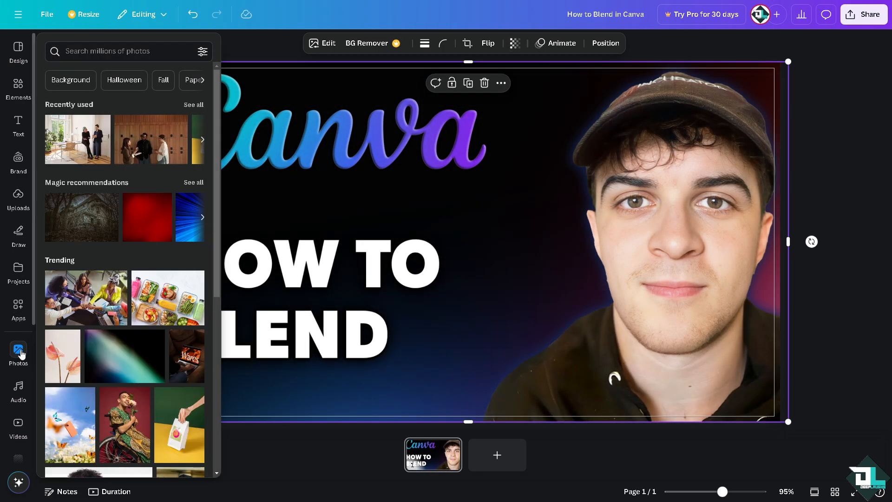
scroll(118, 345, down, 3)
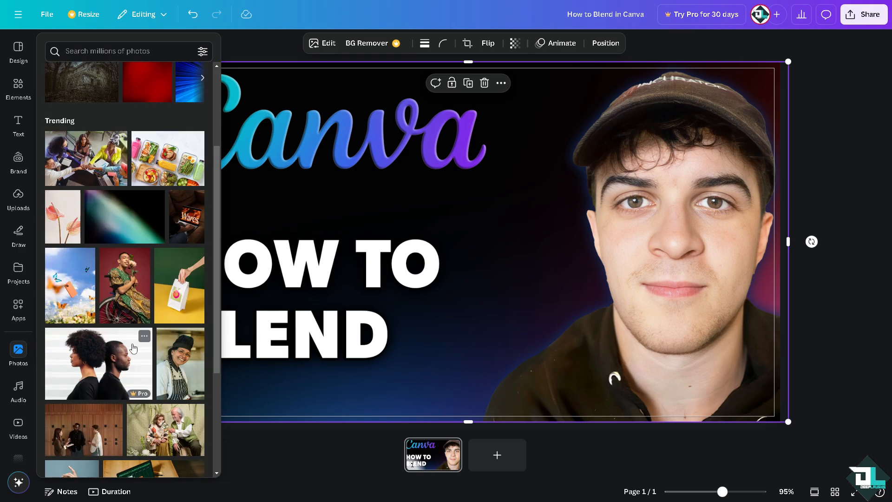
scroll(133, 347, down, 8)
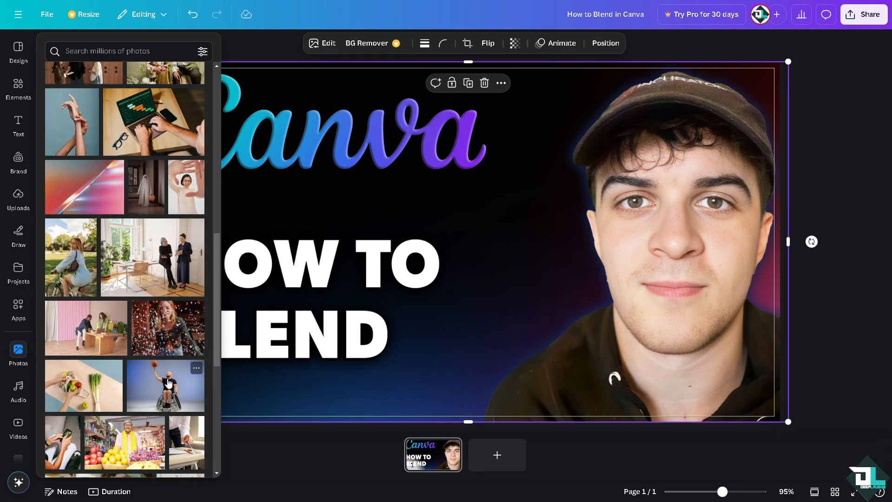
scroll(167, 382, down, 3)
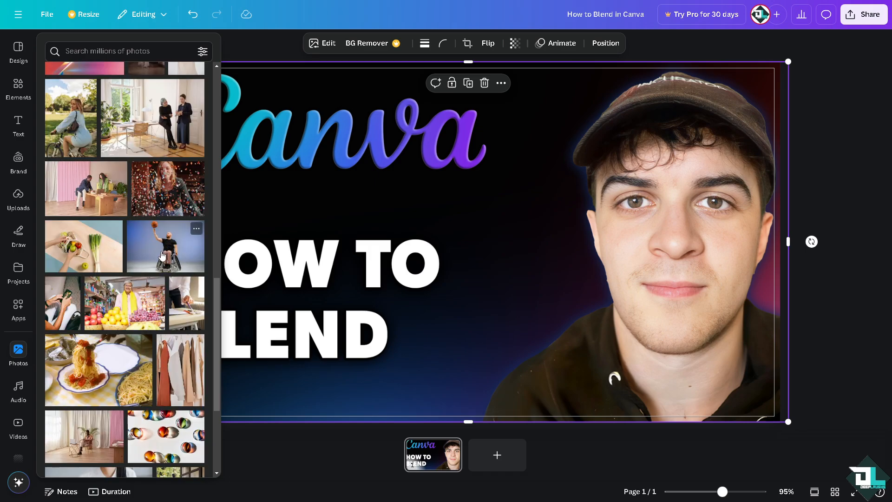
scroll(162, 255, down, 6)
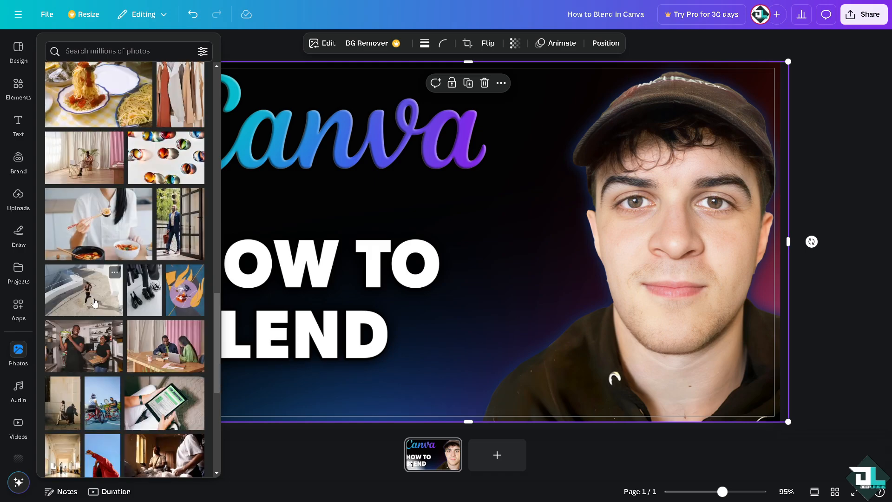
scroll(95, 303, down, 3)
click(103, 320)
drag(470, 232, 503, 268)
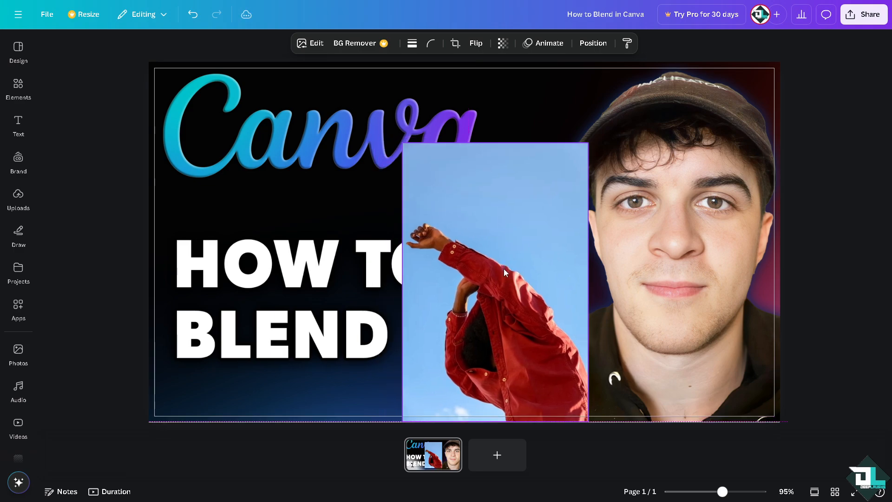
drag(588, 144, 524, 239)
- Set the transparency of the red-shirt photo to 40 and deselect it
click(503, 43)
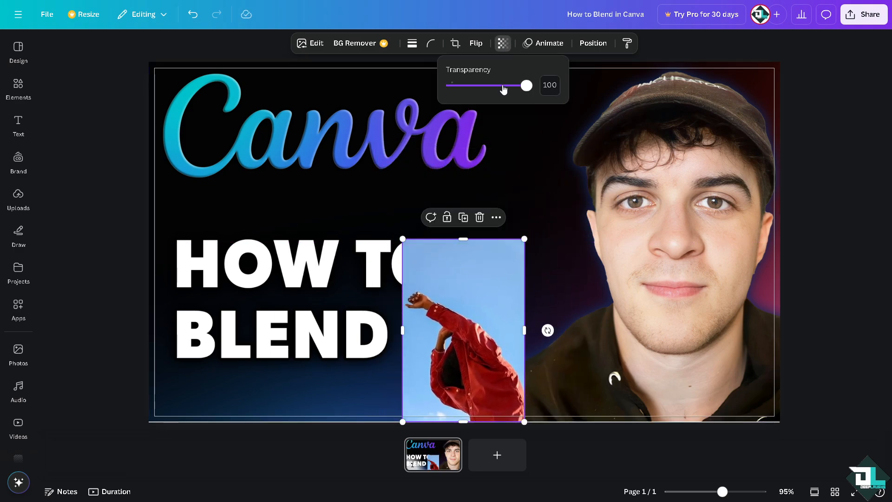
drag(526, 87, 480, 90)
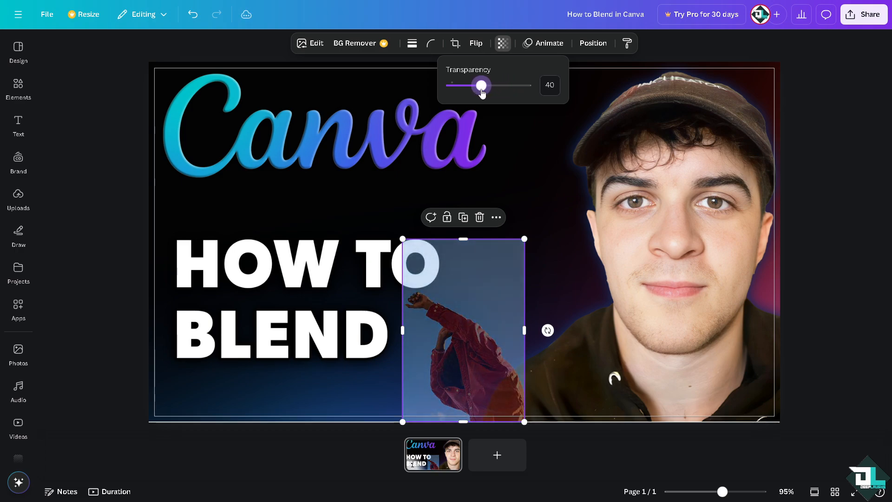
click(327, 197)
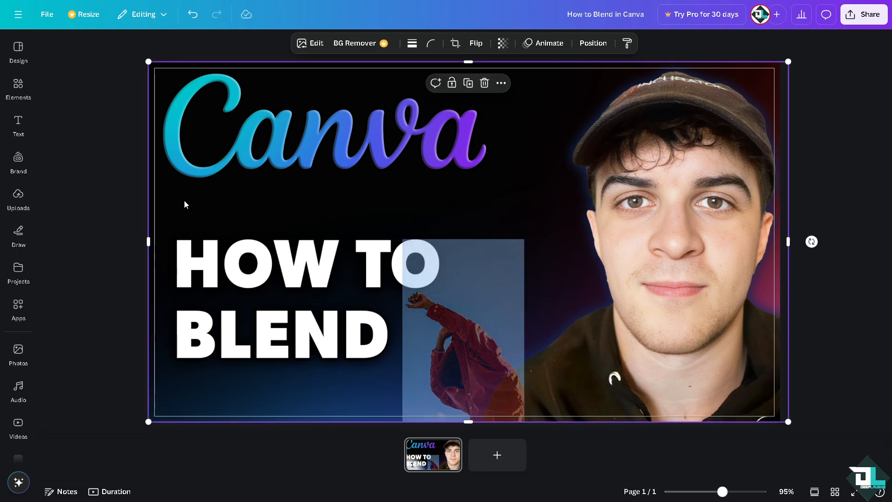
- Delete the semi-transparent red-shirt photo from the first page
click(477, 274)
key(Delete)
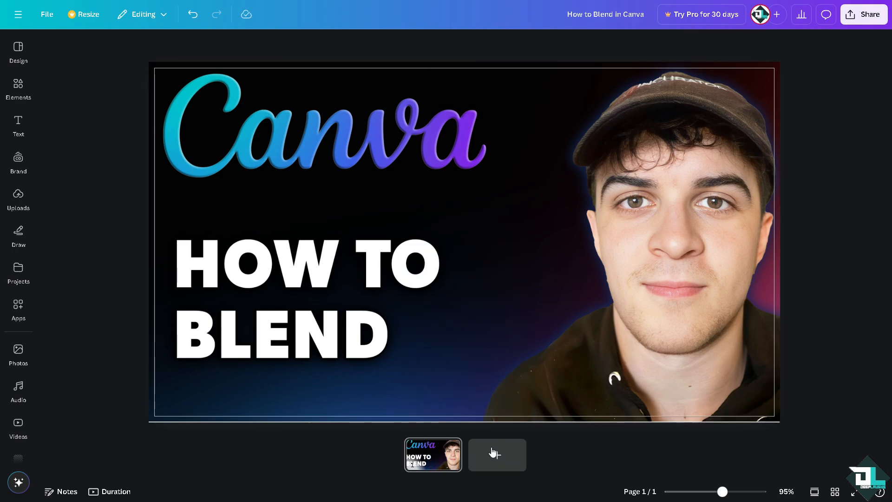
- Add a blank second page and open the stock photo library
click(497, 455)
click(19, 306)
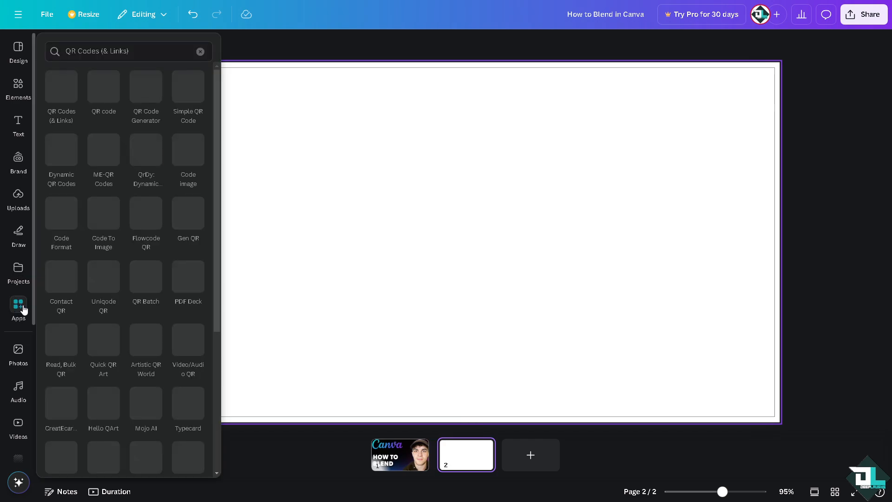
click(19, 271)
click(26, 155)
click(18, 353)
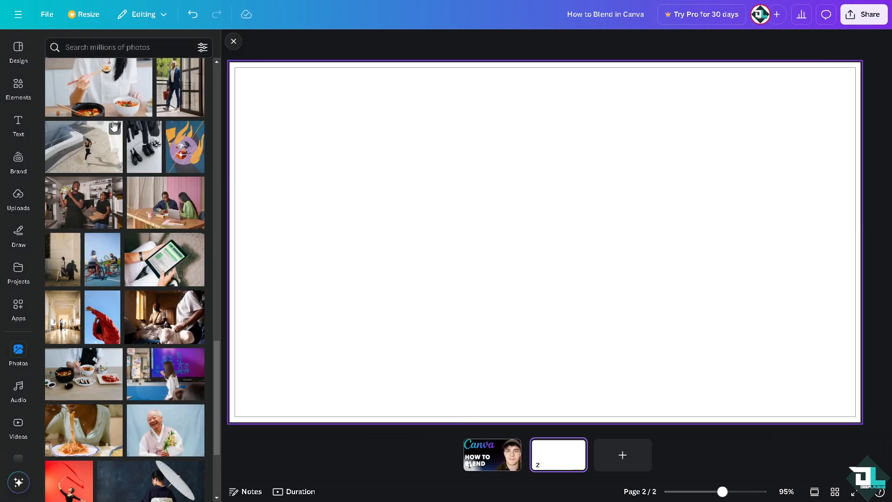
- Add the photo of the dancer on a red background at the page's left edge and enlarge it to nearly full page height
scroll(113, 242, up, 2)
scroll(142, 304, down, 4)
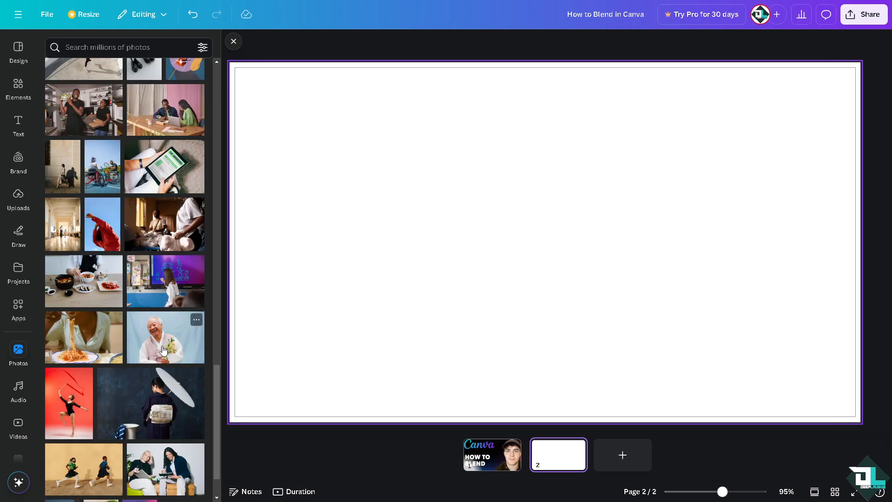
click(80, 404)
drag(499, 203, 289, 143)
drag(420, 341, 493, 403)
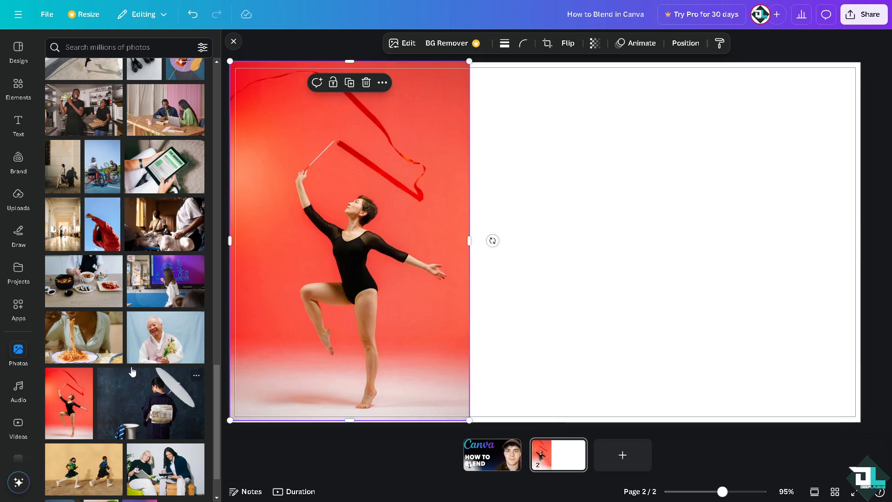
- Place the red-shirt photo directly beside the dancer photo and scale both photos to the full page height
scroll(93, 427, down, 2)
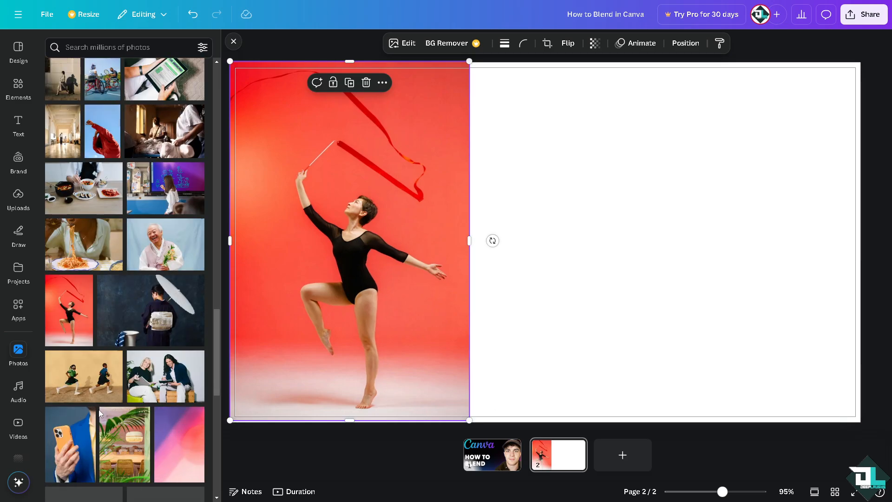
scroll(117, 371, up, 5)
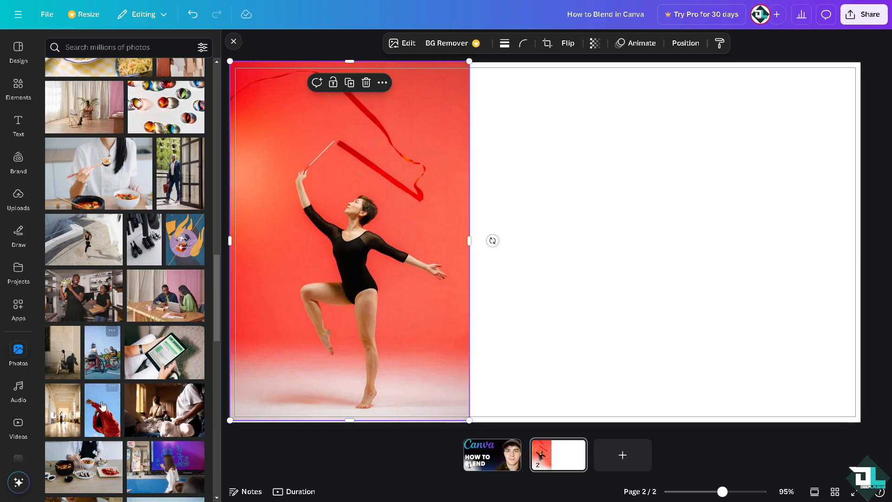
click(102, 409)
drag(543, 226, 559, 184)
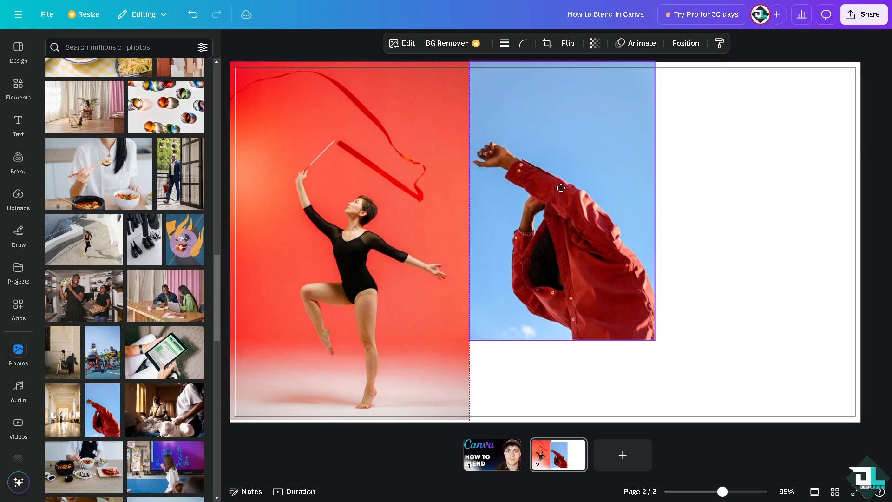
drag(654, 341, 736, 404)
click(462, 388)
drag(469, 421, 472, 423)
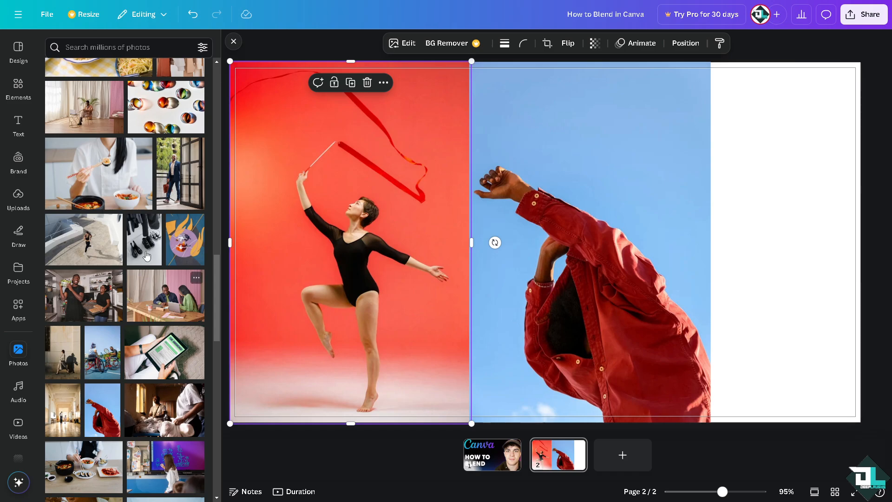
- Add the 15.0s stock video of spices and vegetables and shrink it into the page's upper-right corner
click(18, 425)
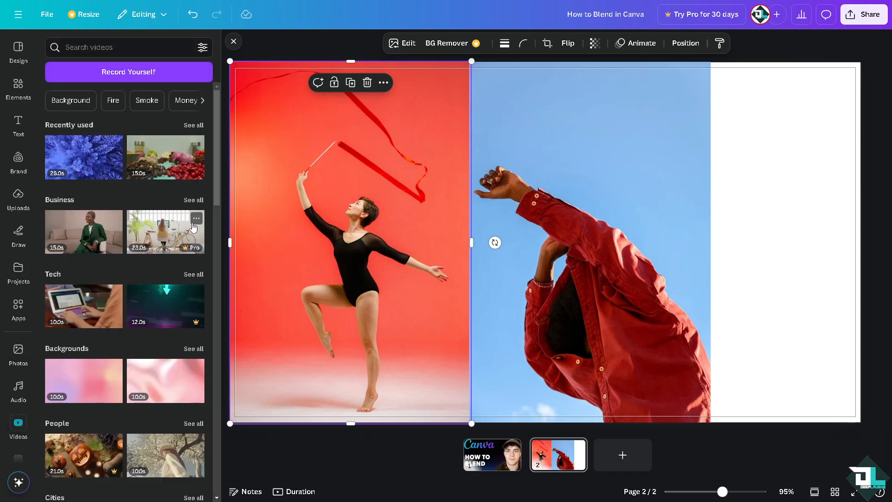
scroll(161, 229, down, 1)
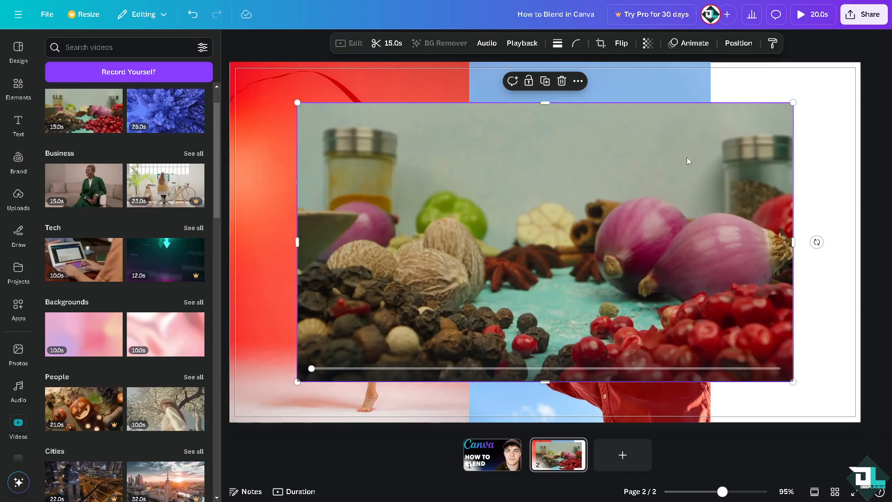
drag(686, 157, 763, 110)
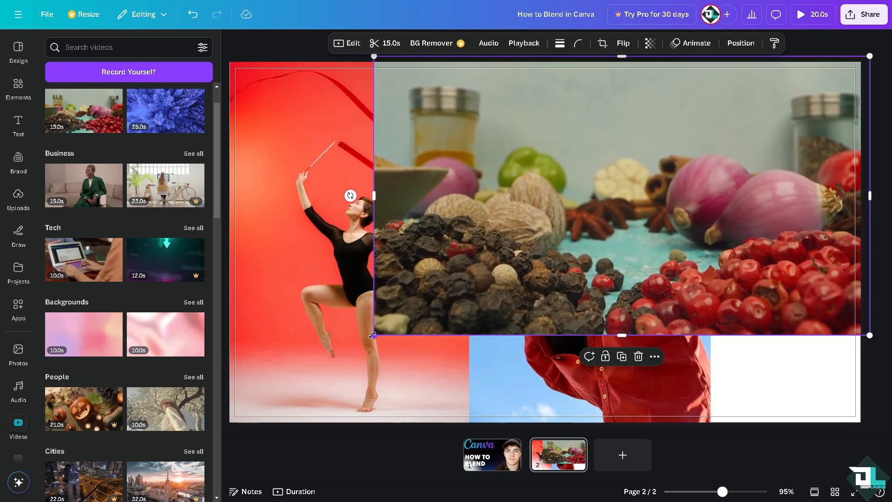
drag(372, 335, 742, 213)
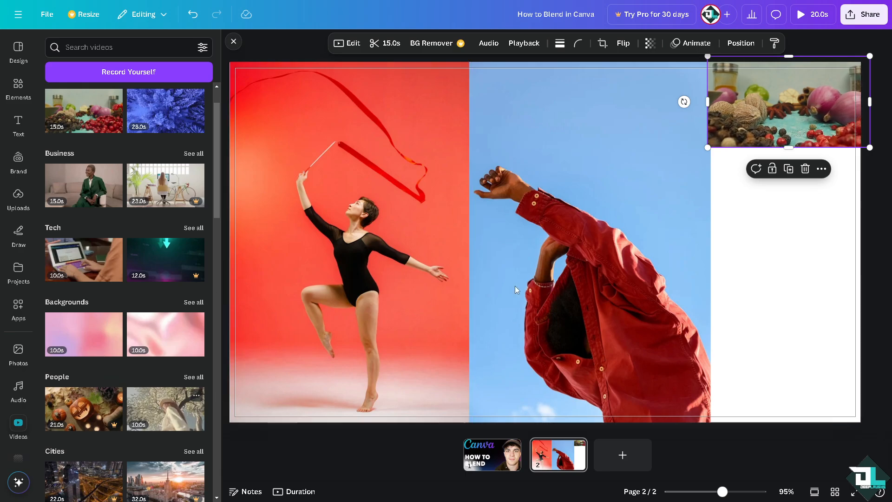
- Add the 10.0s stock video of a person under a blossoming tree, shrink it and place it directly below the spices video
click(166, 408)
drag(544, 239, 611, 277)
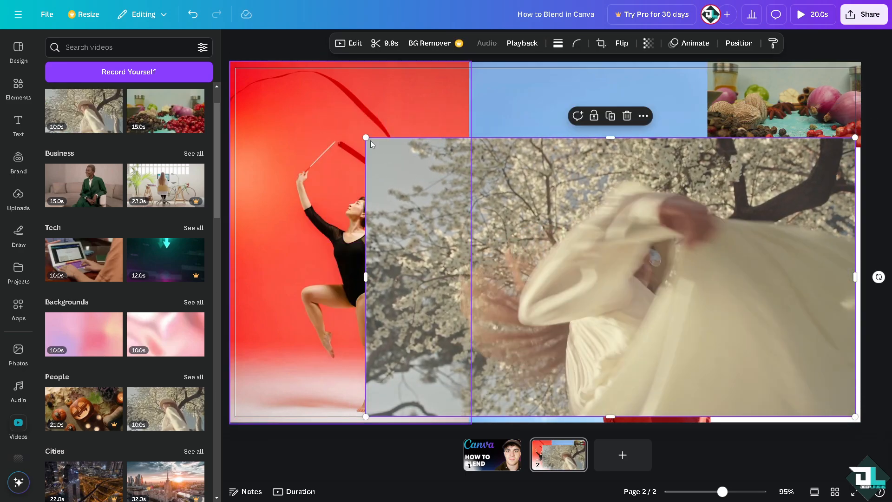
drag(366, 138, 692, 224)
drag(701, 294, 734, 151)
drag(671, 146, 719, 157)
drag(750, 199, 747, 176)
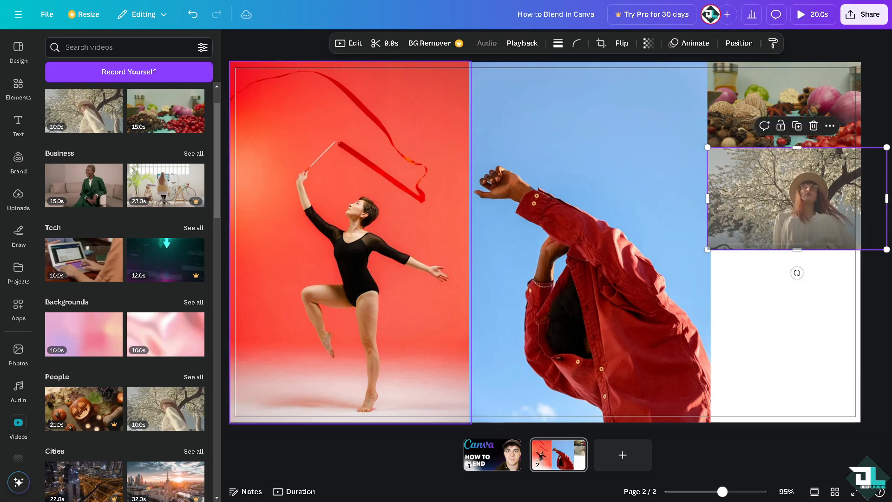
- Try adding the carved pumpkin video to the page and delete it again
click(93, 409)
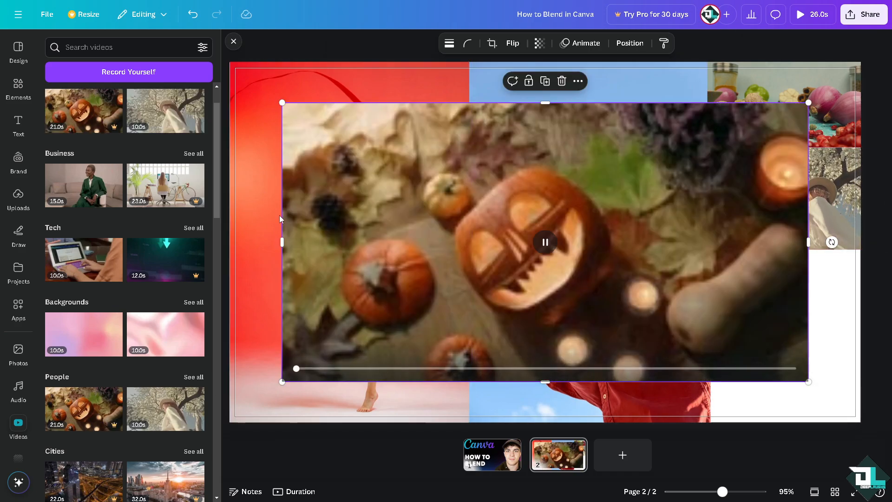
key(Delete)
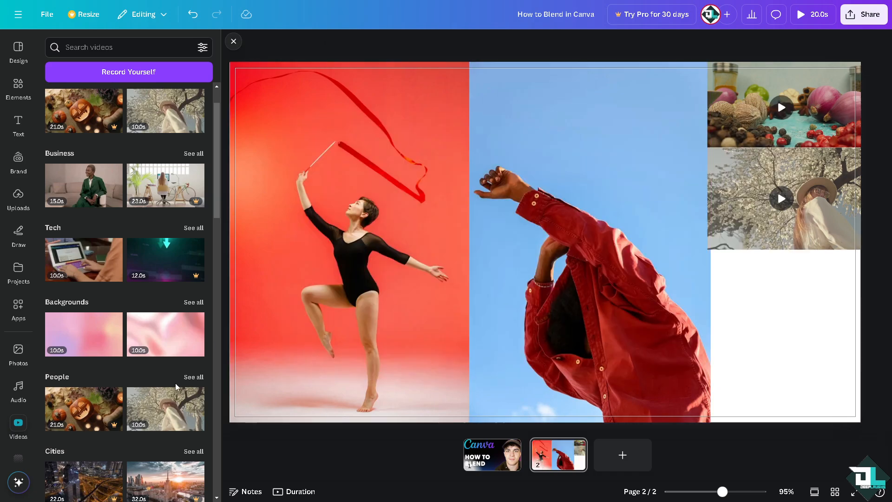
- Add the 14.0s fashion video of a person with a studio light, shrink it and place it directly below the blossoming tree video
scroll(177, 387, down, 2)
scroll(103, 394, down, 2)
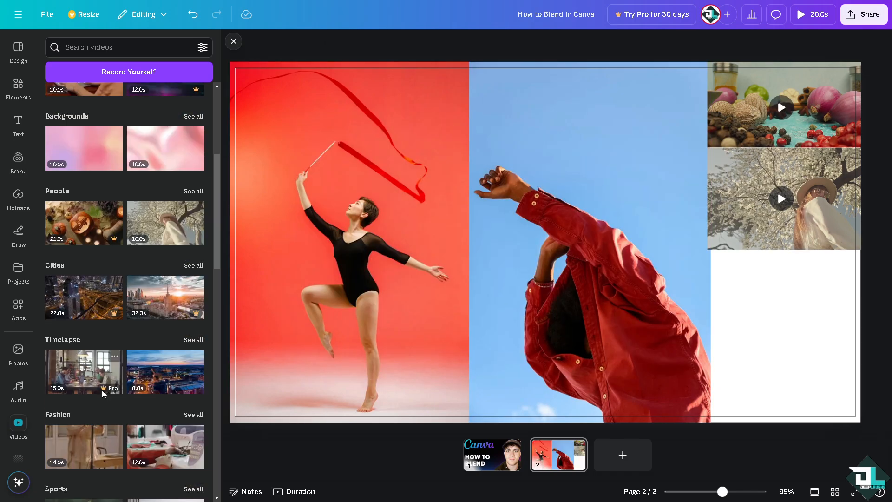
scroll(96, 406, down, 2)
click(85, 369)
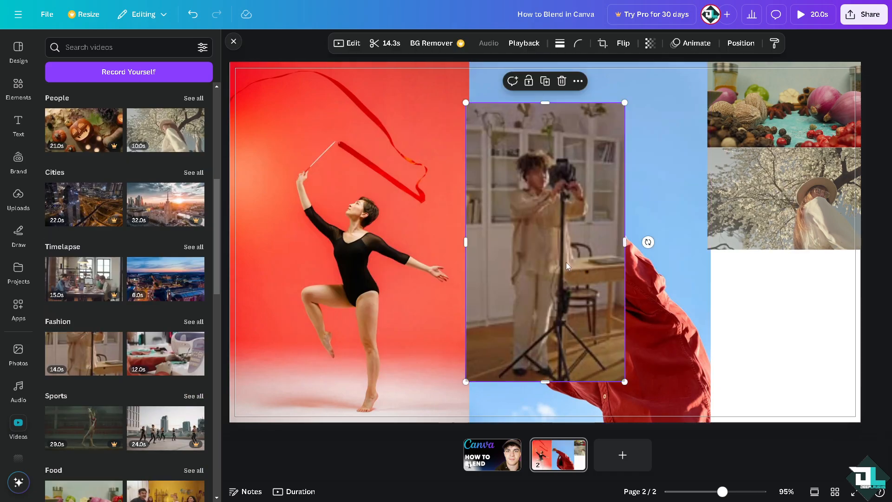
drag(565, 261, 794, 294)
drag(709, 145, 770, 247)
drag(829, 391, 760, 429)
drag(807, 338, 863, 339)
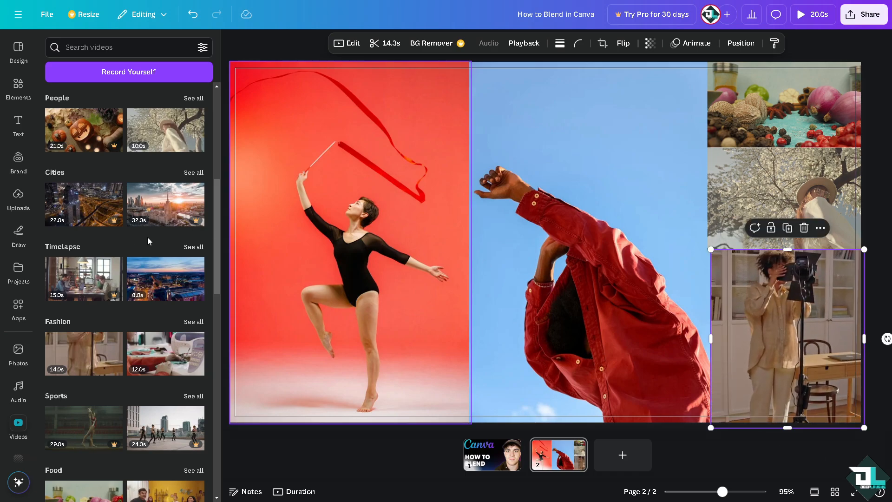
- Add the orange BOO! text style, set its font size to 50 and replace its wording with HOW TO BLEND IN CANVA
click(18, 123)
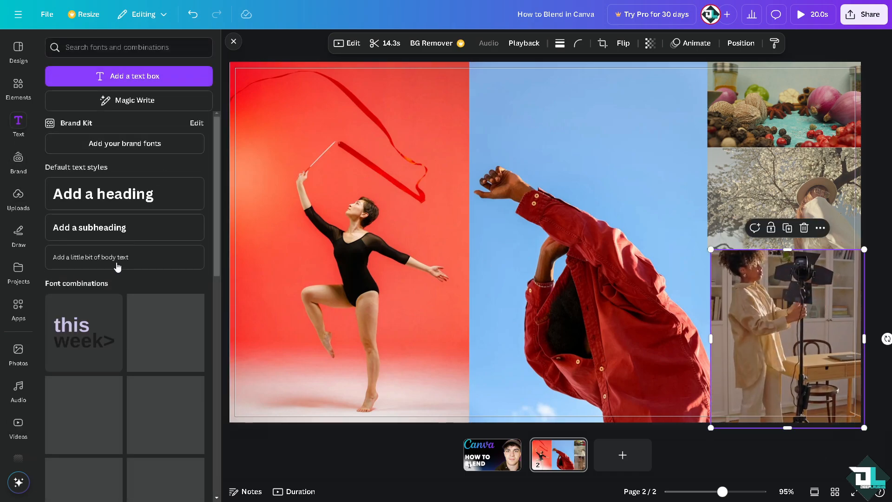
click(165, 332)
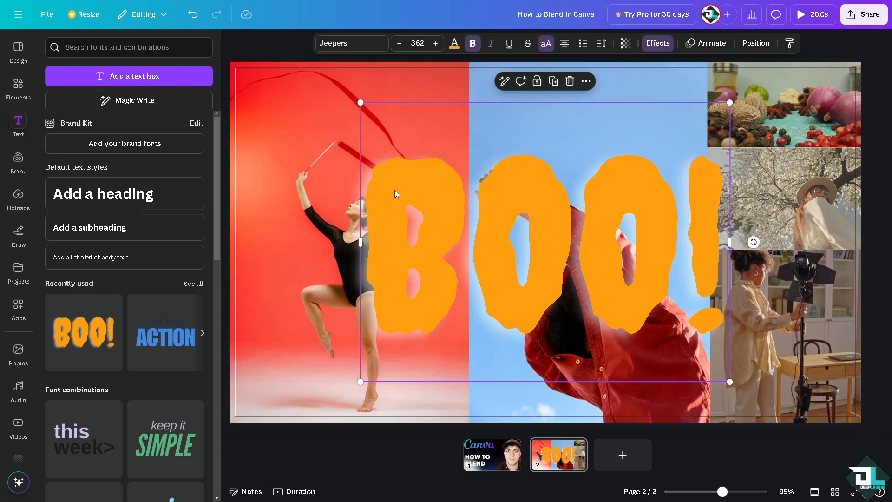
drag(394, 194, 344, 172)
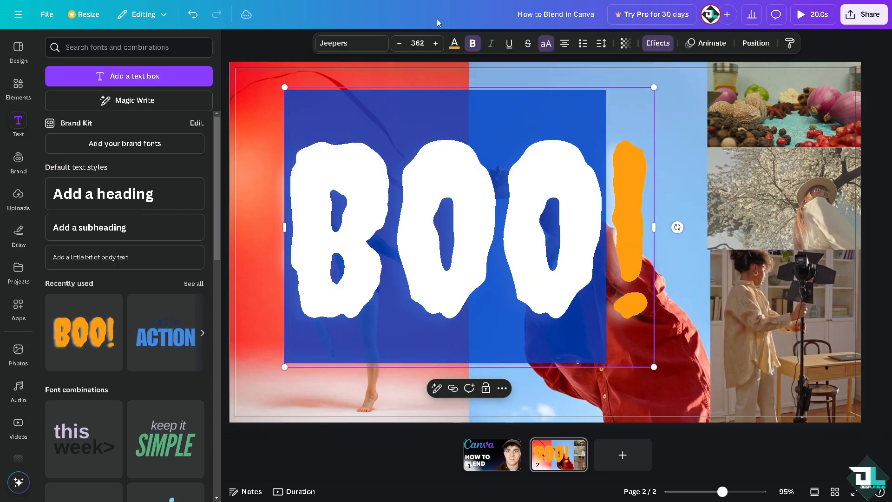
click(427, 42)
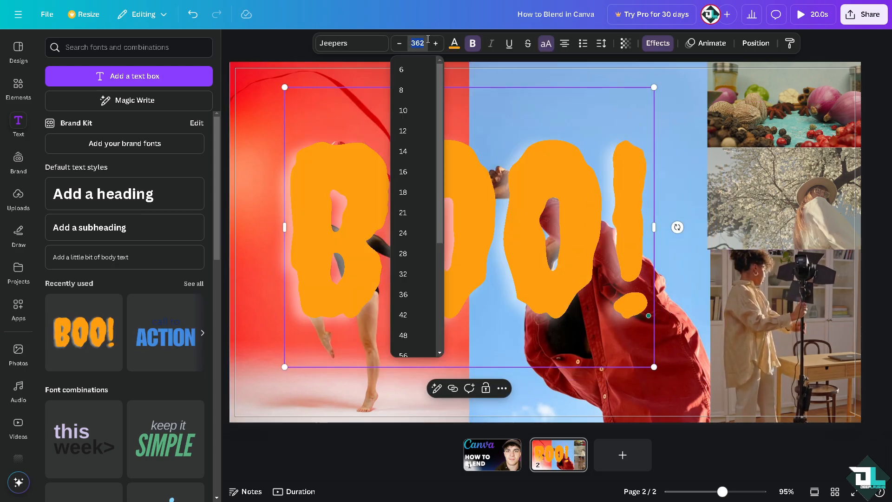
key(Return)
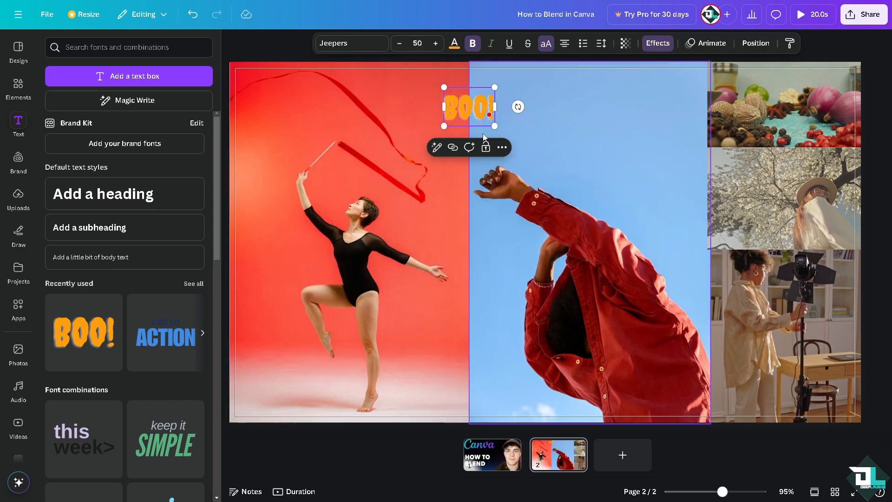
double_click(473, 114)
text(HOW TO BLEND IN CANVA)
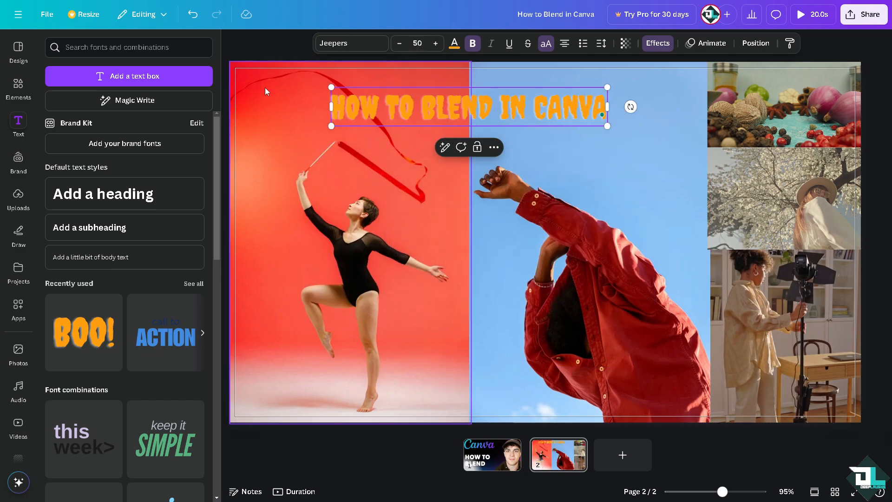
- Set the heading's font size to 200 and move it to the middle of the page
click(435, 43)
click(419, 43)
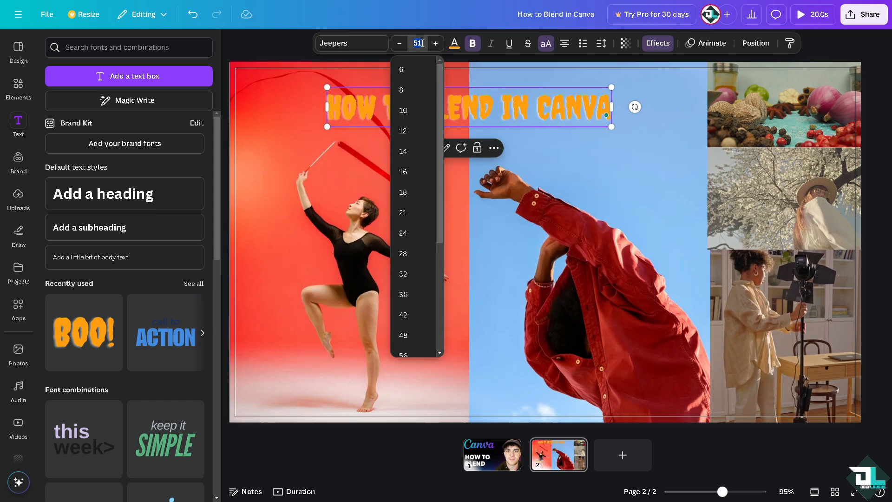
text(20)
key(Return)
click(420, 43)
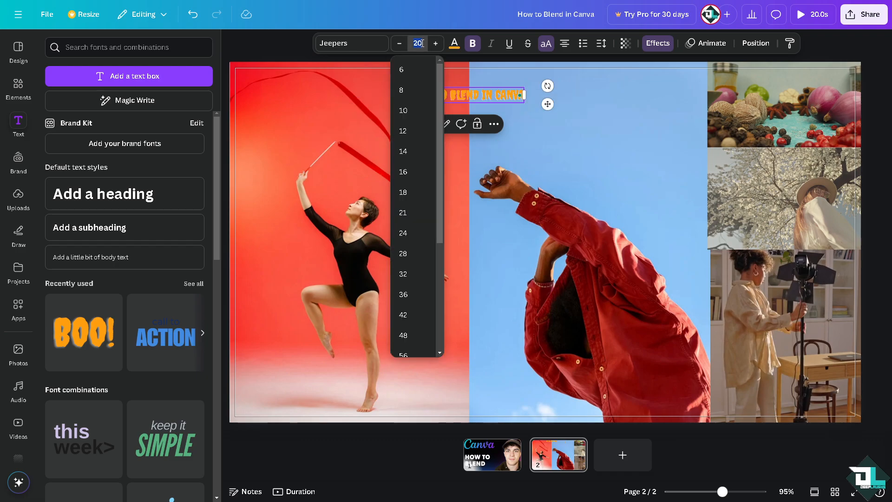
key(Return)
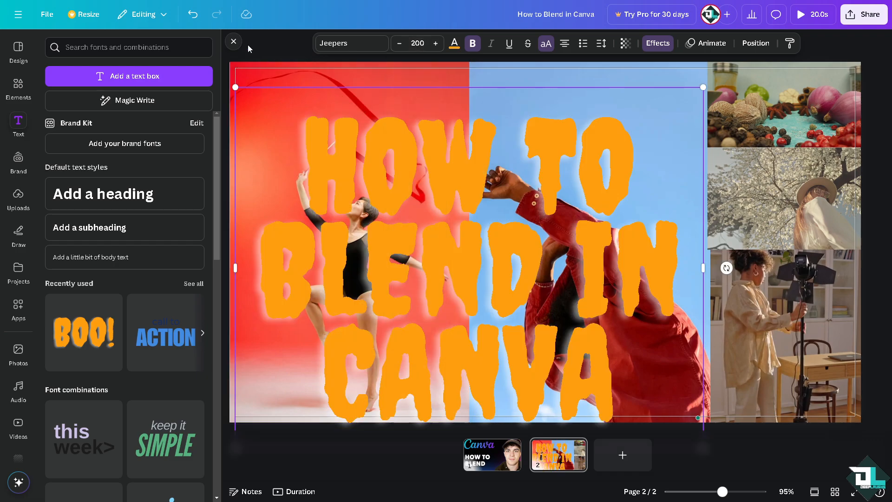
drag(484, 144, 504, 132)
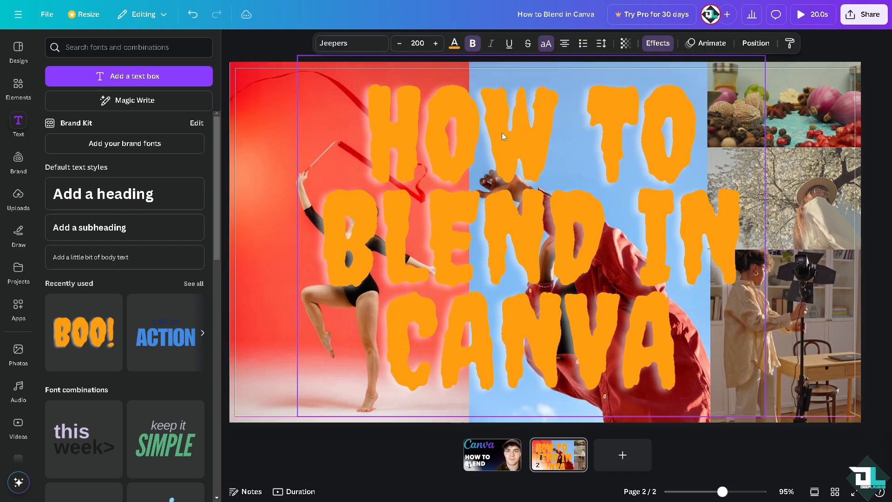
- Set the heading's transparency to 44 and shift it slightly toward the video column
click(626, 43)
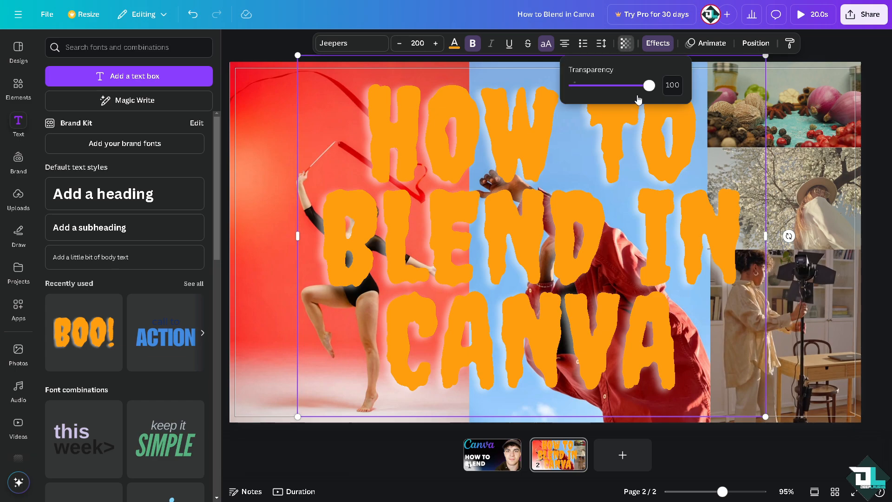
drag(648, 88, 611, 90)
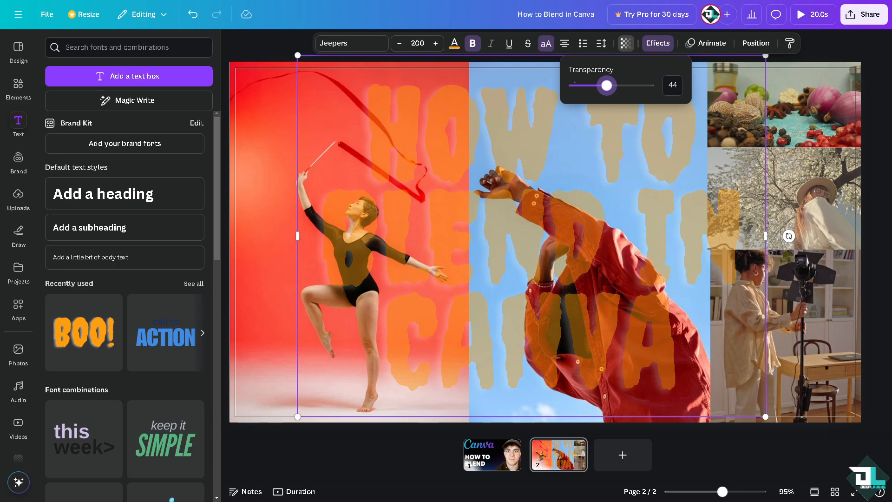
click(442, 169)
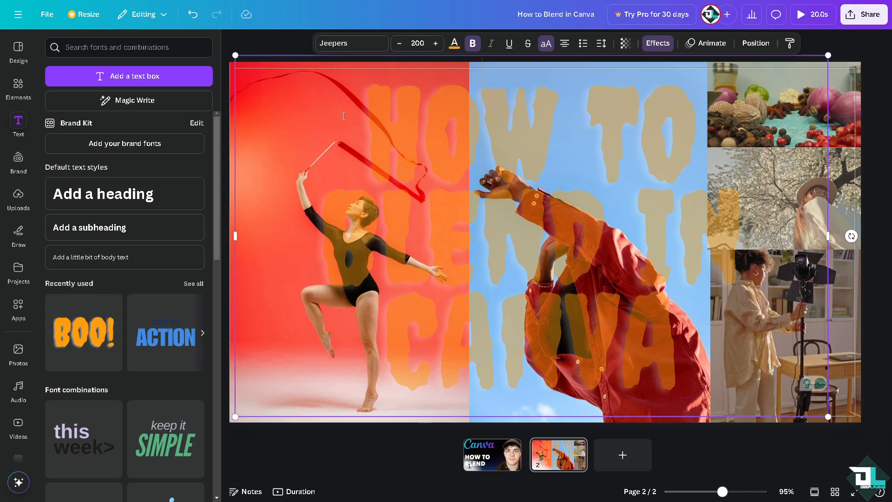
click(234, 42)
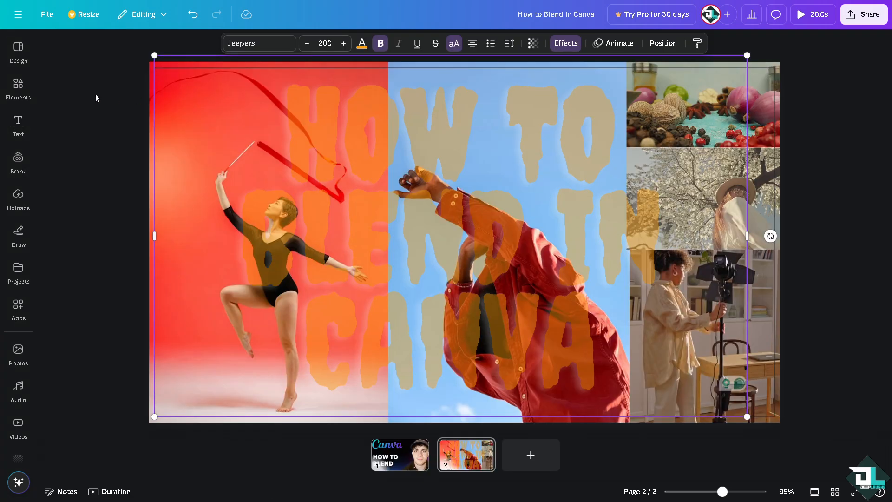
click(102, 139)
click(179, 178)
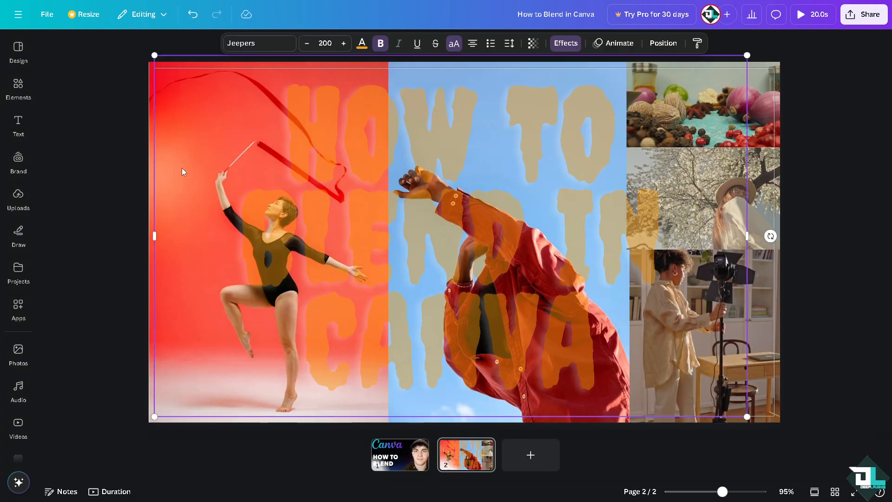
drag(369, 143, 397, 134)
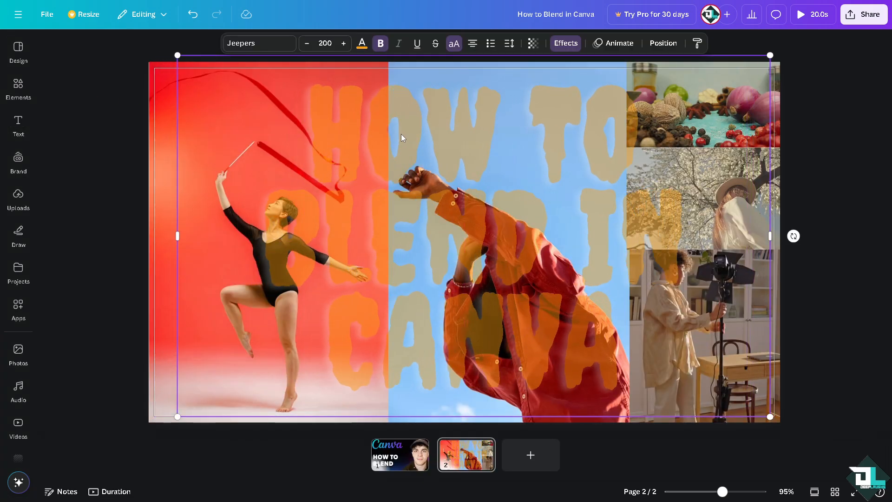
- Send the heading backward four layers so it lies behind the three videos and the red-shirt photo
right_click(405, 133)
mouse_move(487, 261)
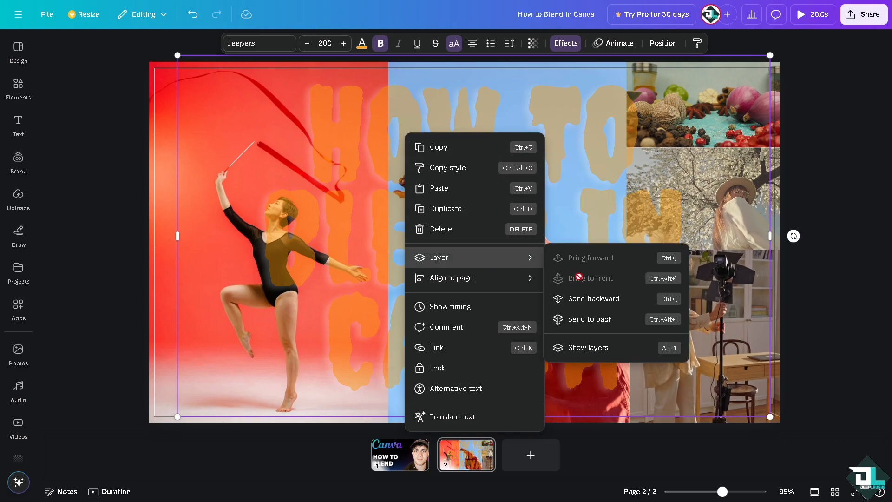
click(580, 299)
right_click(453, 135)
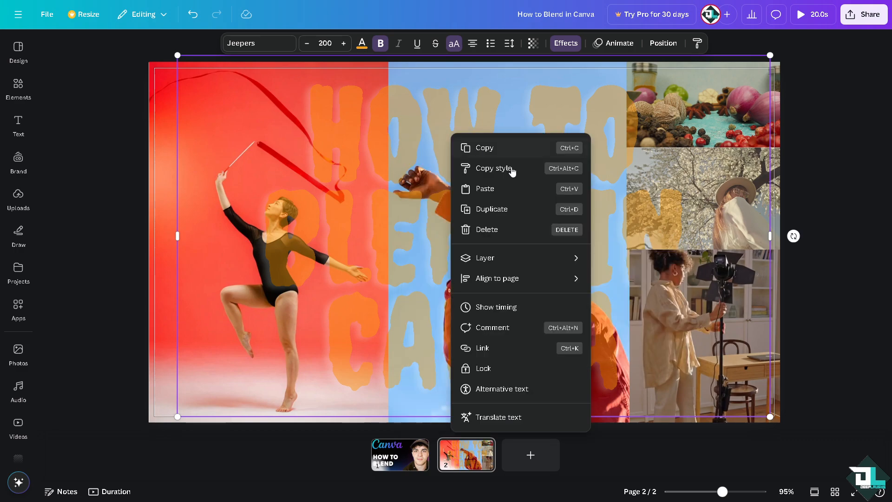
mouse_move(563, 257)
click(626, 299)
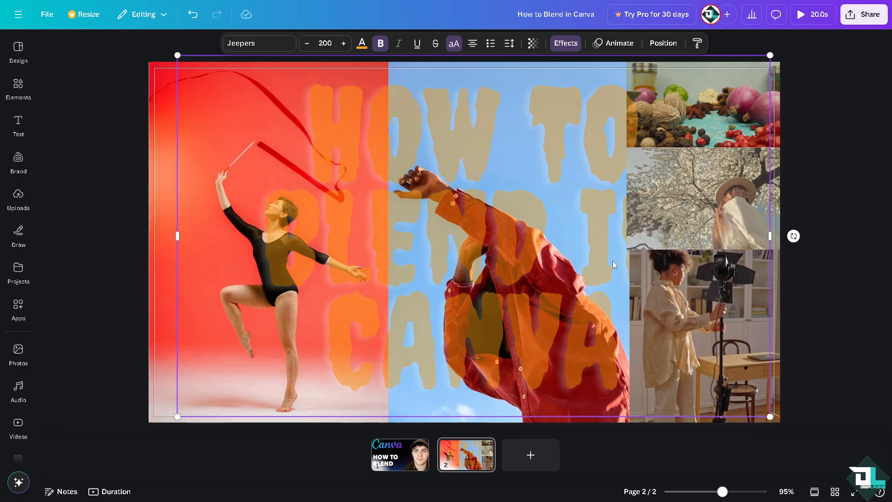
right_click(475, 135)
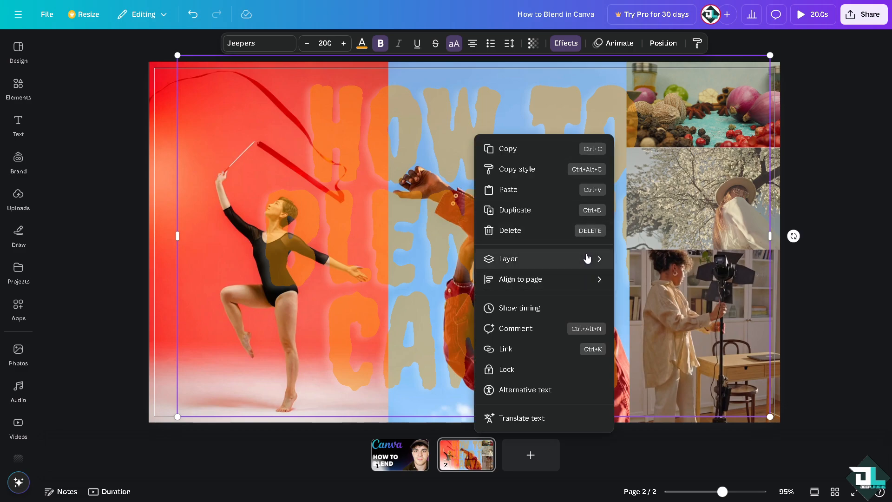
mouse_move(585, 257)
click(657, 299)
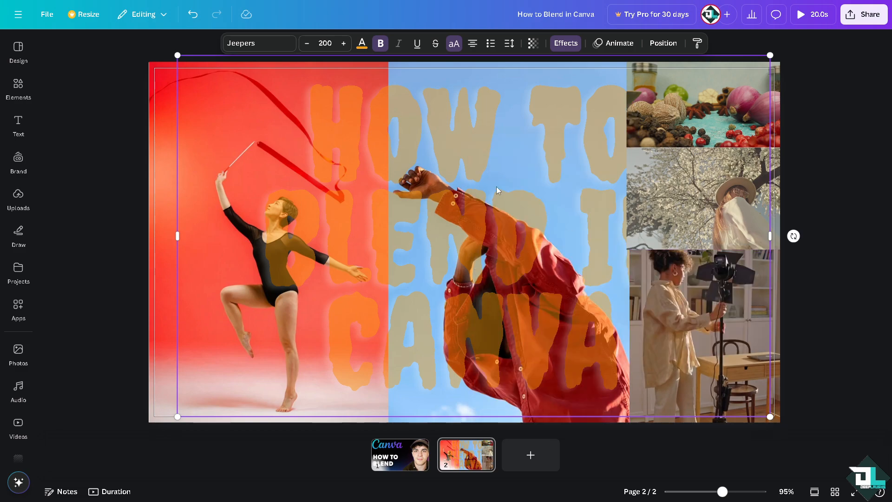
right_click(474, 162)
mouse_move(560, 281)
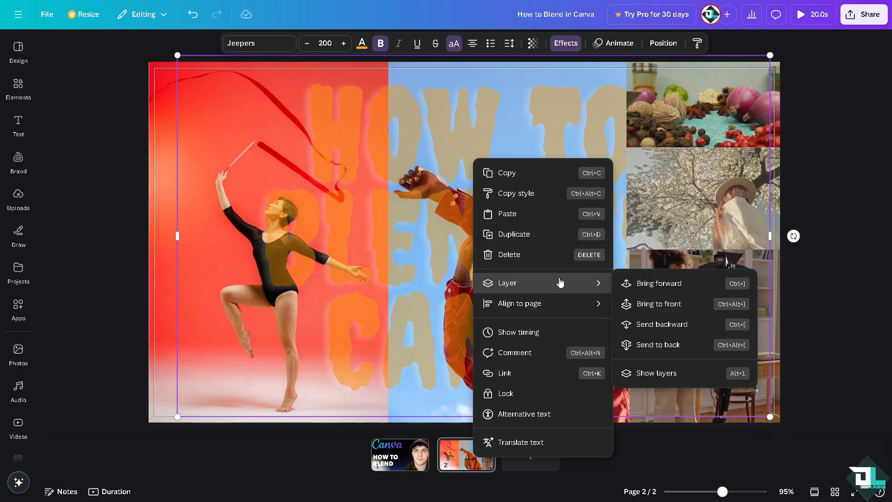
click(651, 326)
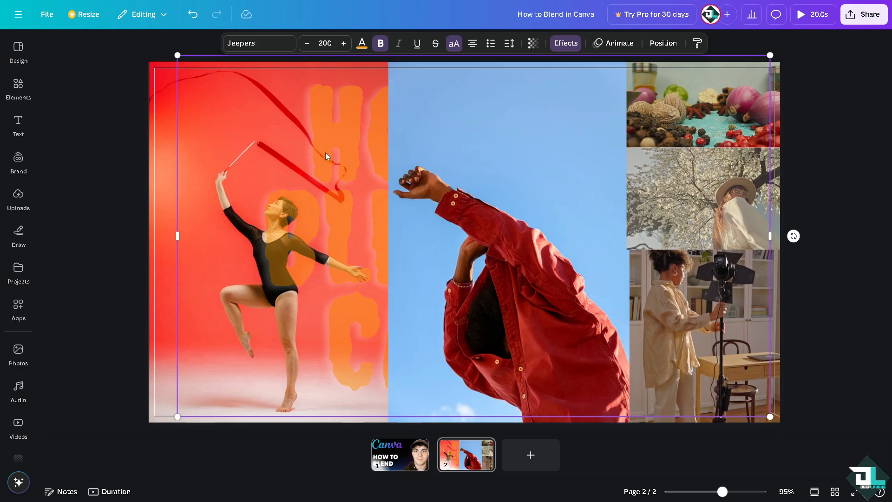
- Bring the heading to the front of all layers and move it across the page so it overlaps the videos
drag(325, 153, 275, 152)
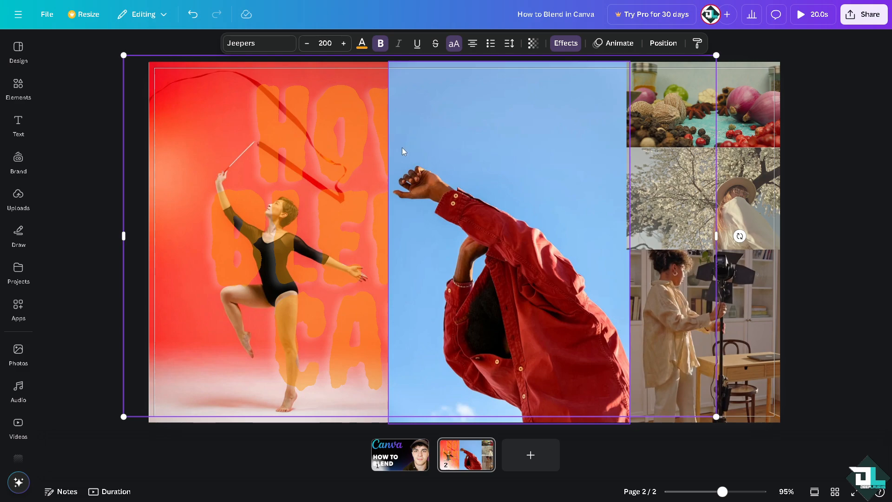
right_click(343, 142)
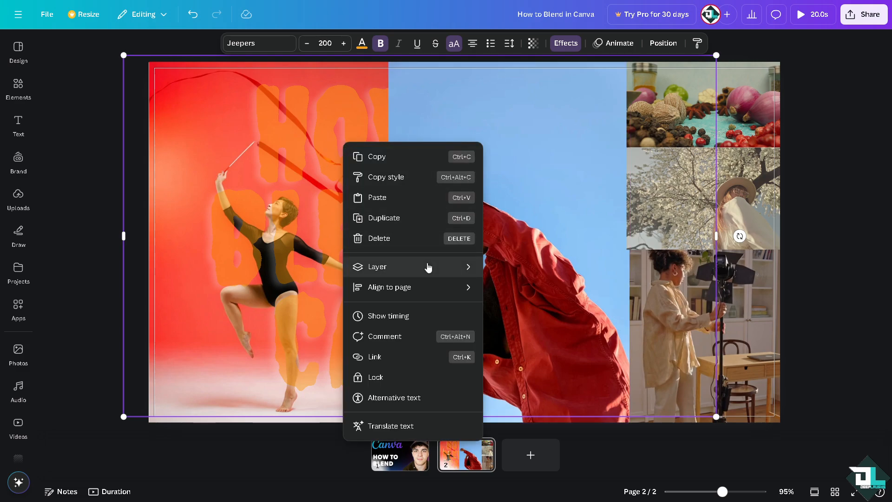
mouse_move(425, 267)
click(543, 289)
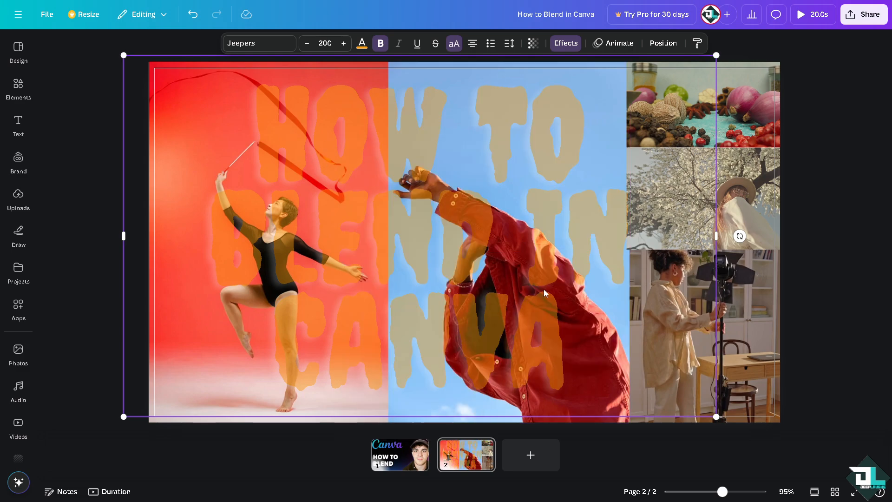
drag(508, 144, 579, 144)
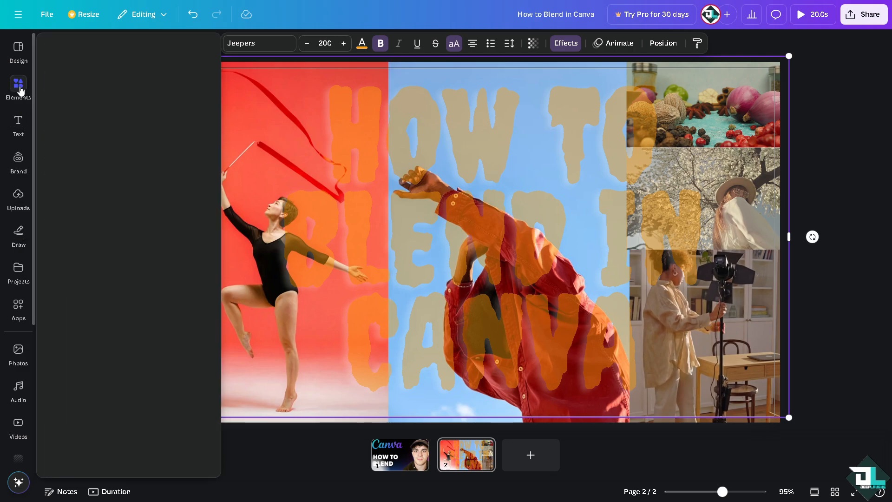
- Search the elements for Gradient graphics and place the blurred blue circles graphic over the dancer photo
click(19, 83)
click(83, 47)
text(g)
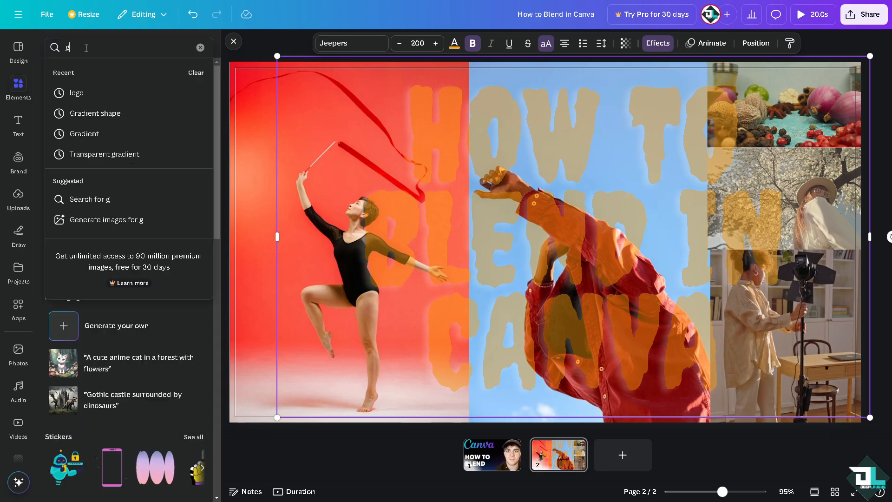
text(rad)
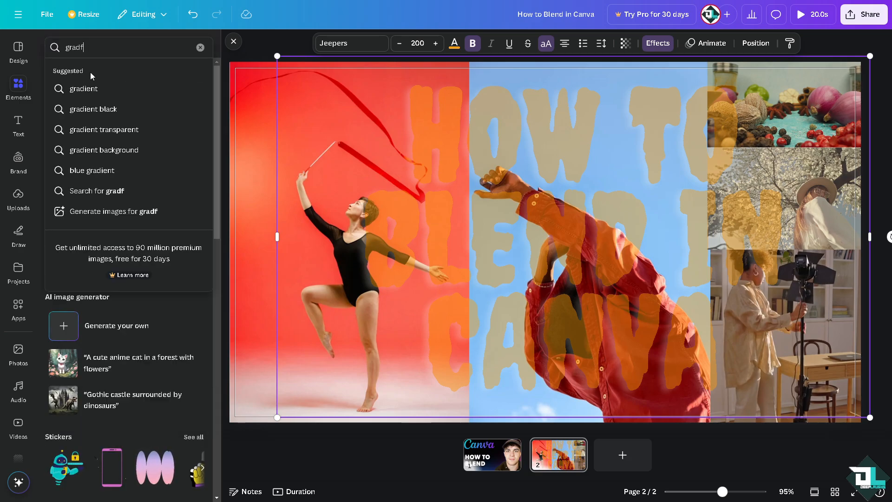
click(88, 113)
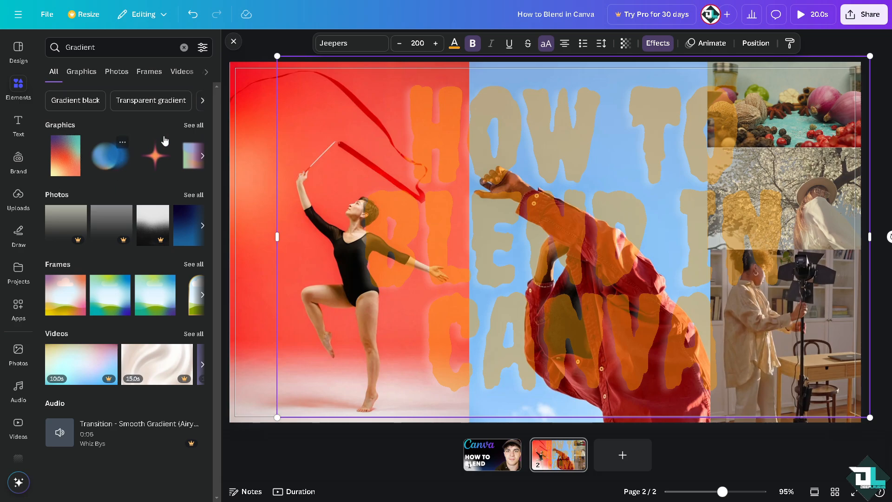
click(189, 126)
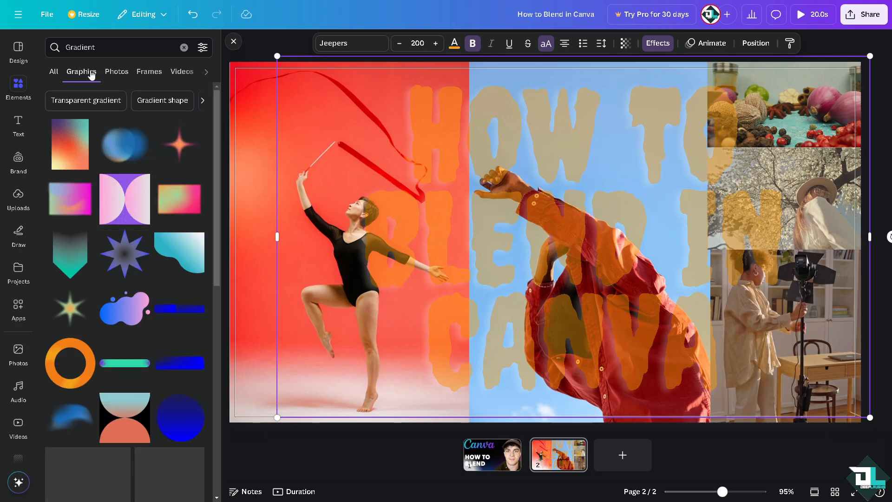
click(124, 154)
drag(517, 163, 393, 200)
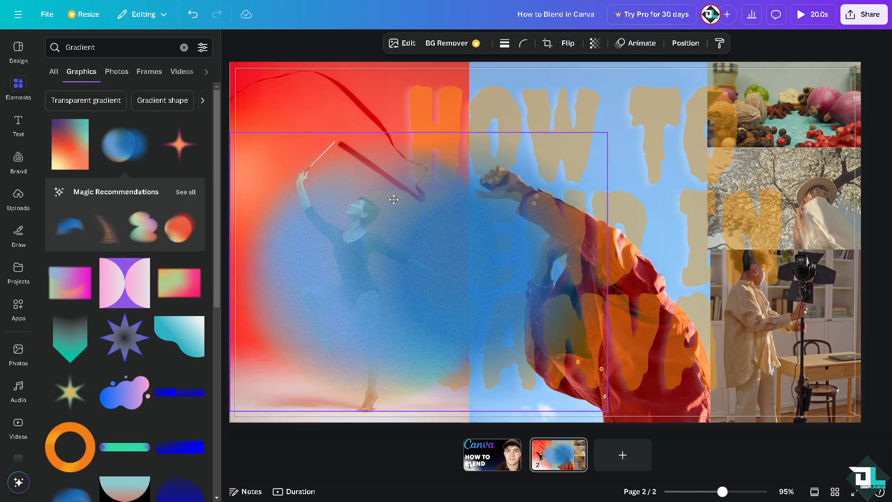
- Shrink the blurred blue circles graphic into the page's lower-left corner and set its transparency to 43
drag(609, 137, 330, 302)
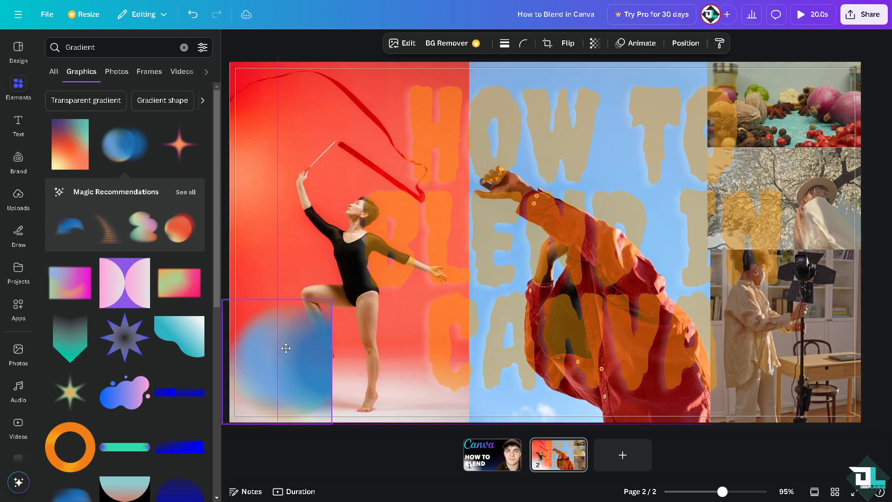
drag(285, 349, 279, 359)
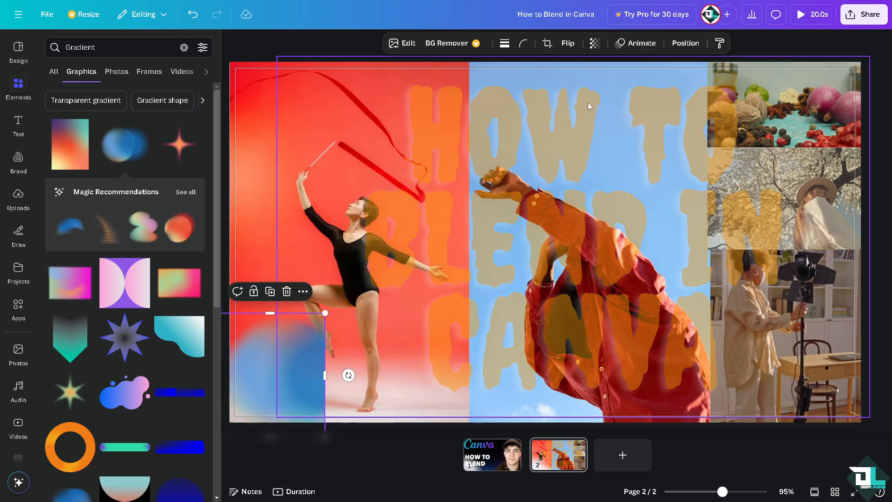
click(595, 44)
drag(570, 88, 576, 89)
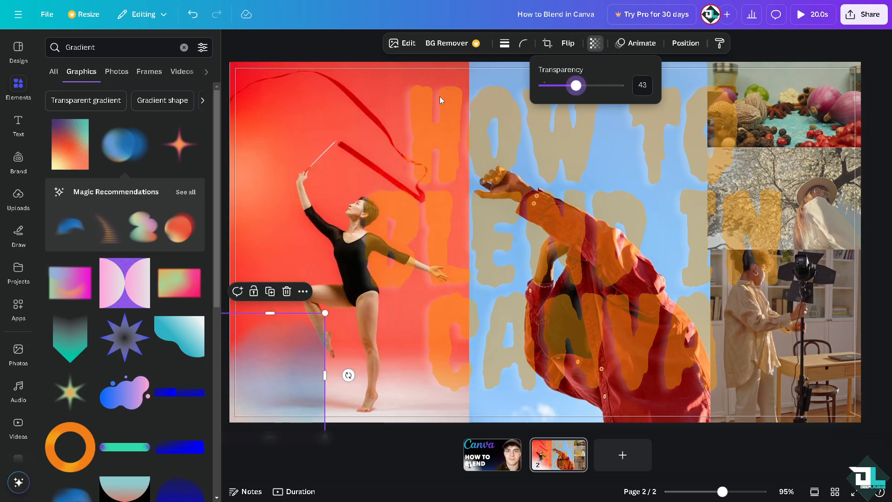
- Add the blurred blue swoosh graphic and shrink it into the page's lower-right corner over the studio video
scroll(78, 316, down, 4)
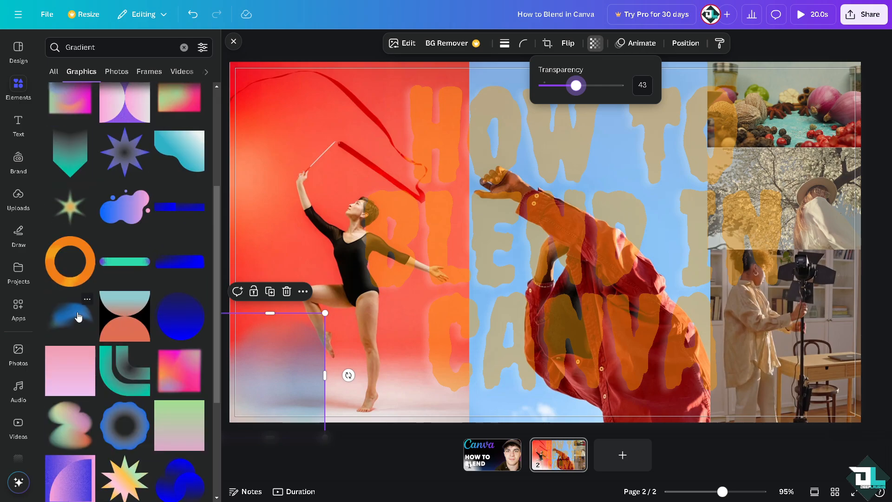
click(78, 316)
drag(437, 270, 645, 259)
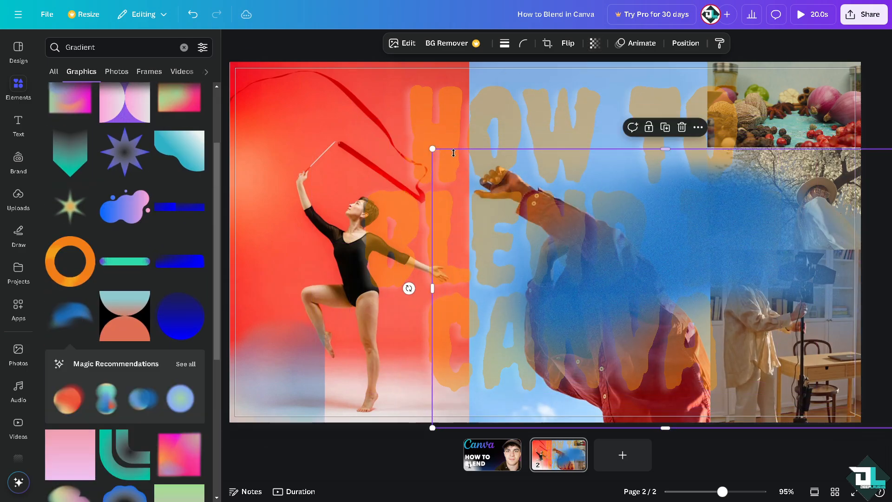
drag(430, 151, 687, 301)
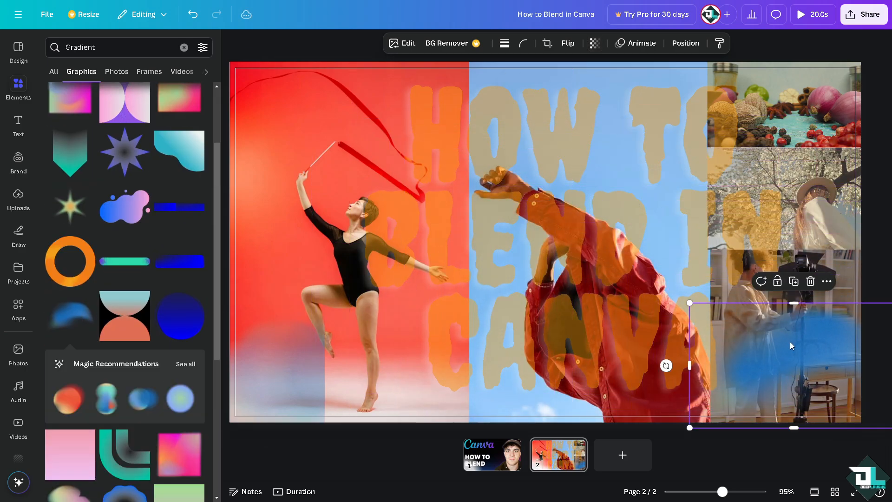
drag(790, 342, 776, 374)
- Reduce the blue swoosh graphic's transparency value so it blends faintly into the studio video, and nudge it slightly downward
click(594, 42)
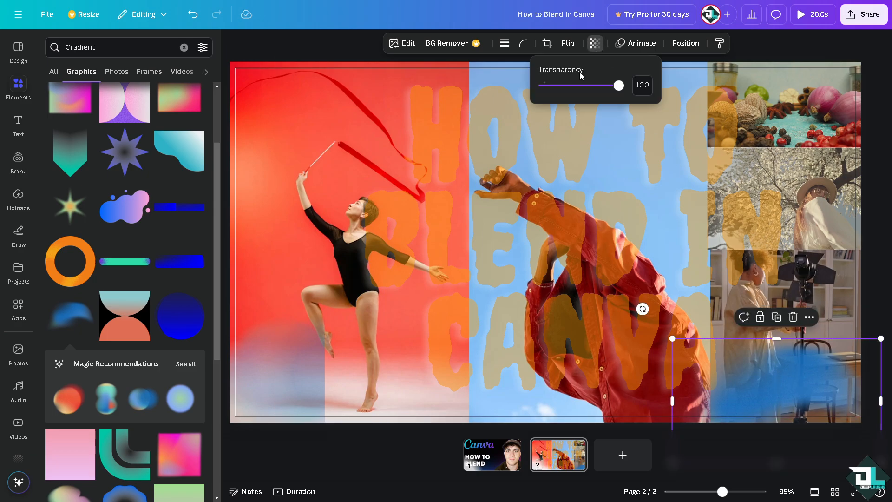
drag(617, 85, 561, 87)
drag(741, 368, 739, 374)
- Add the blurred pastel multicolour graphic at reduced size over the two upper videos and set its transparency to 8
scroll(87, 377, down, 3)
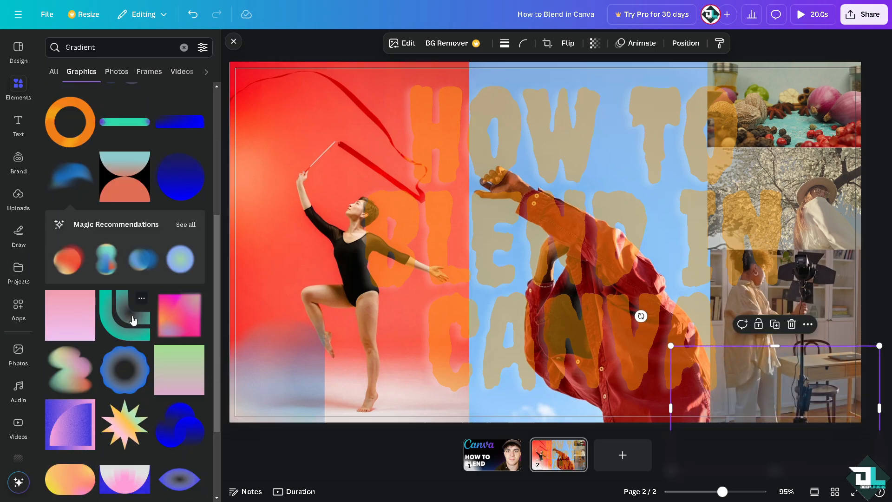
scroll(77, 376, down, 1)
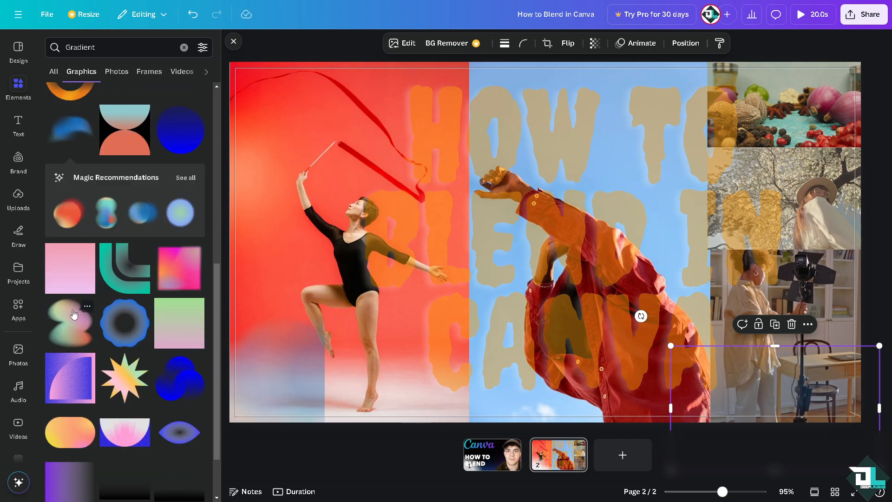
click(74, 315)
drag(618, 294, 821, 235)
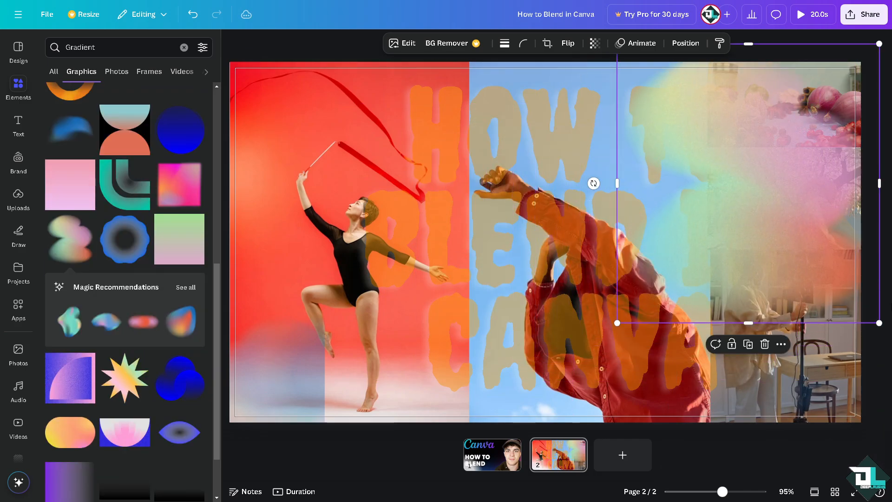
drag(879, 323, 817, 257)
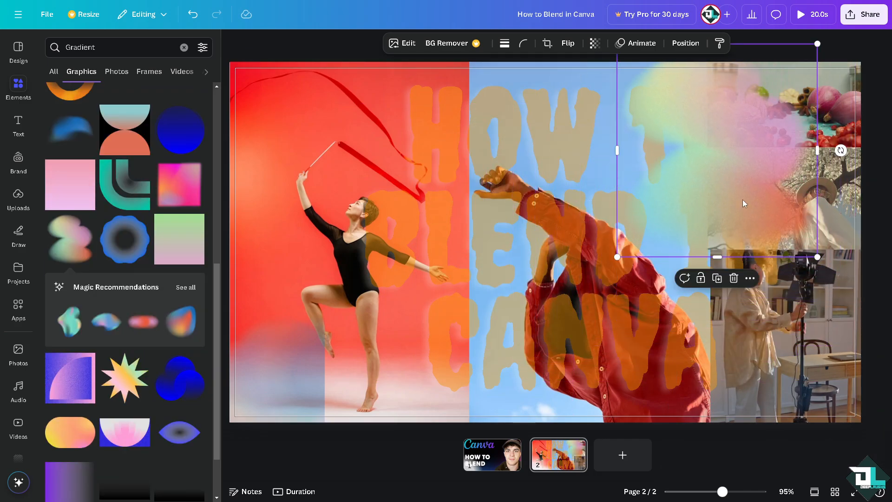
drag(742, 199, 808, 200)
click(595, 42)
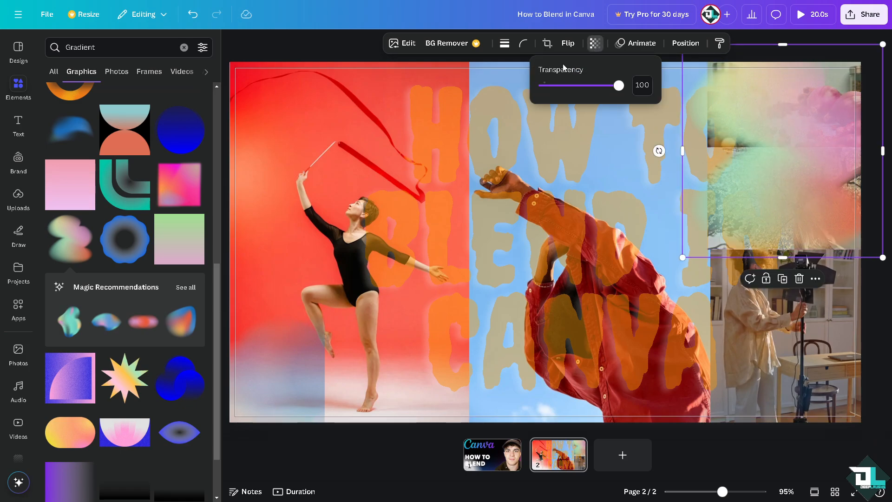
drag(552, 84, 549, 85)
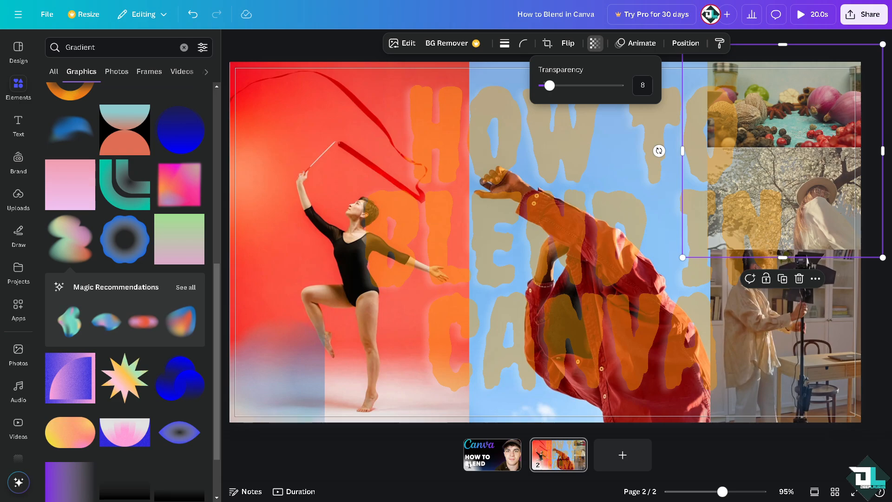
- Add the orange glow graphic, enlarged over the red-shirt photo, and set its transparency to 20
scroll(144, 339, down, 4)
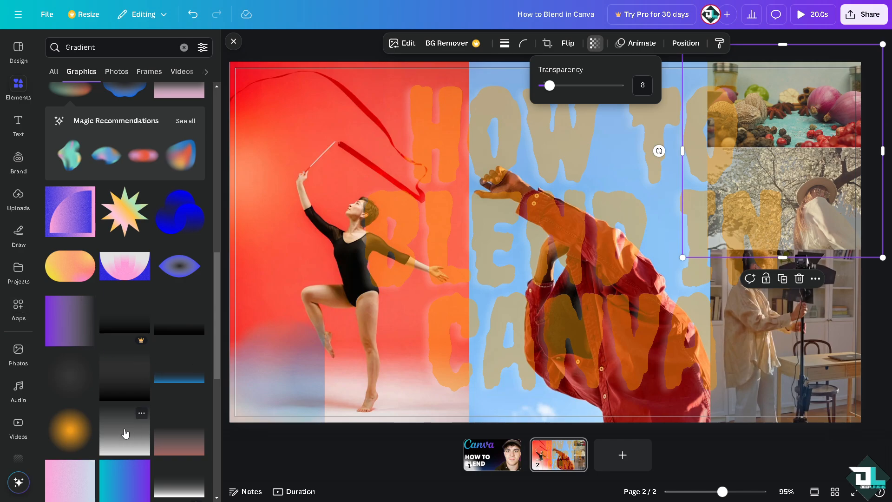
scroll(124, 428, down, 2)
click(80, 351)
drag(531, 244, 542, 185)
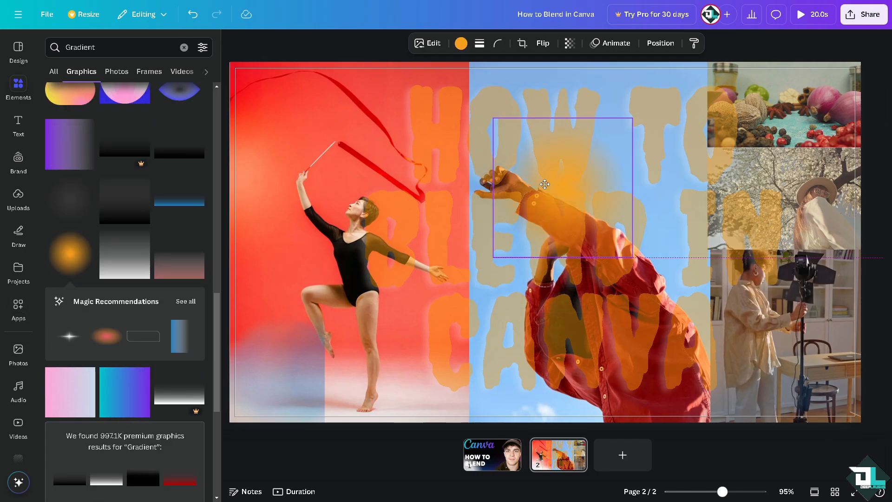
drag(494, 259, 333, 330)
drag(480, 234, 570, 177)
click(570, 43)
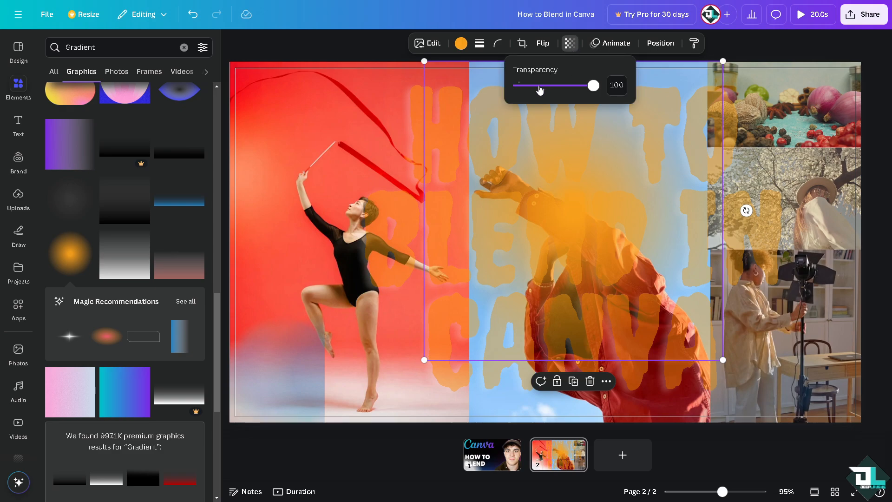
drag(540, 90, 532, 87)
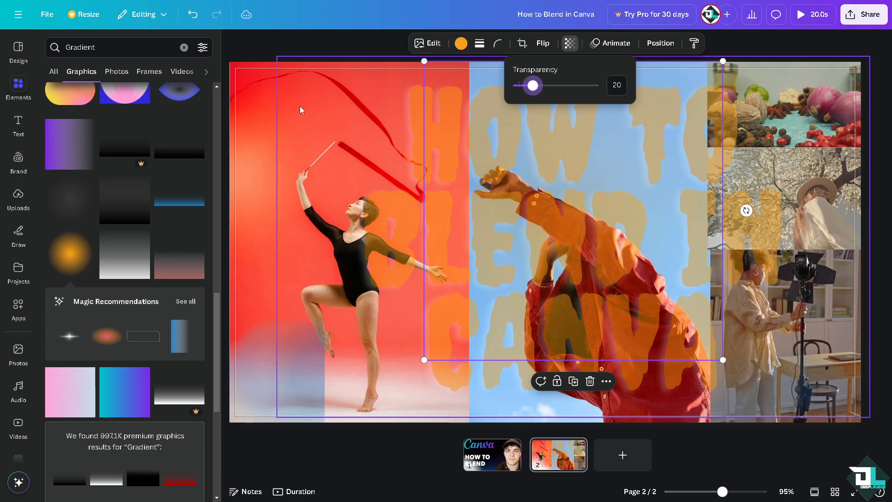
- Apply the Spray Paint animation to the dancer photo and preview the design's playback
click(375, 163)
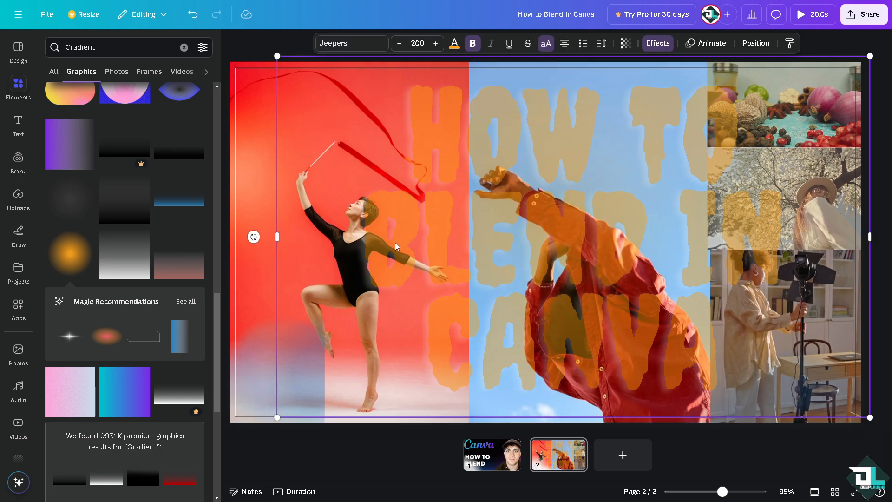
click(252, 158)
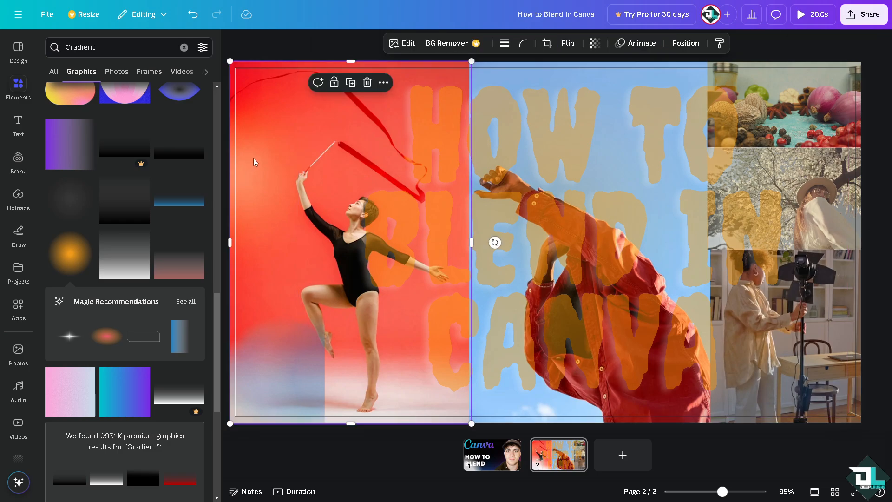
click(655, 44)
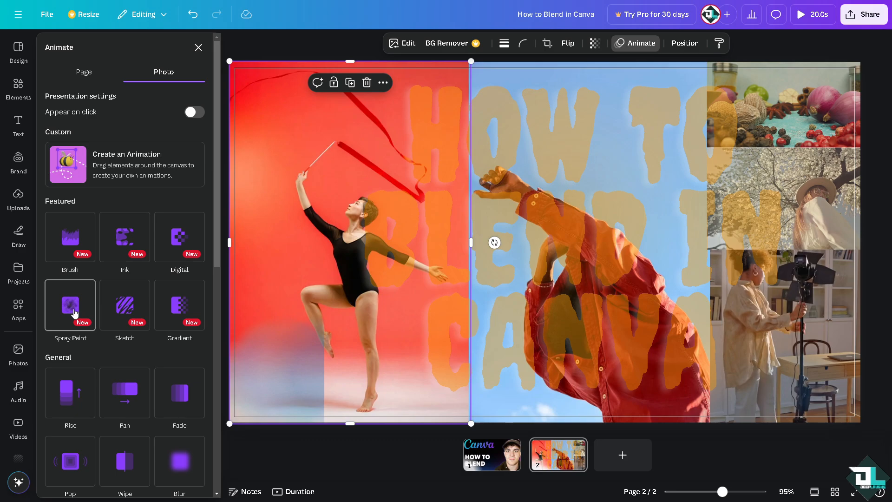
click(74, 313)
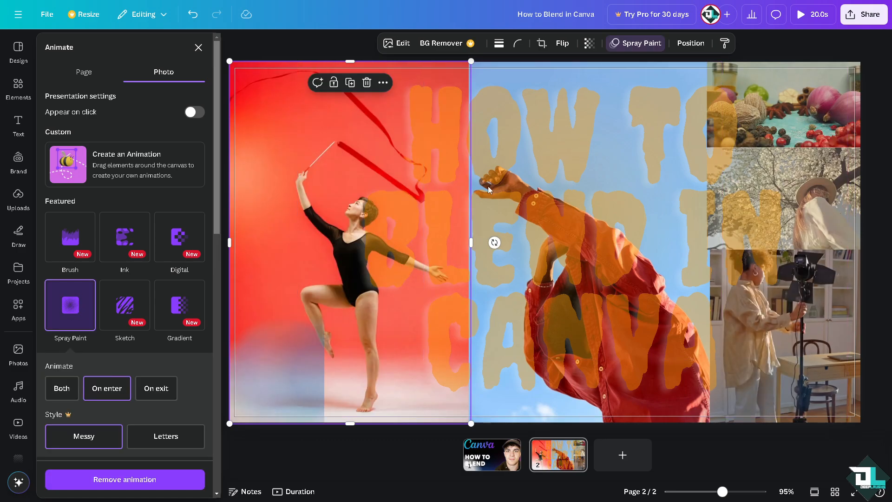
click(819, 17)
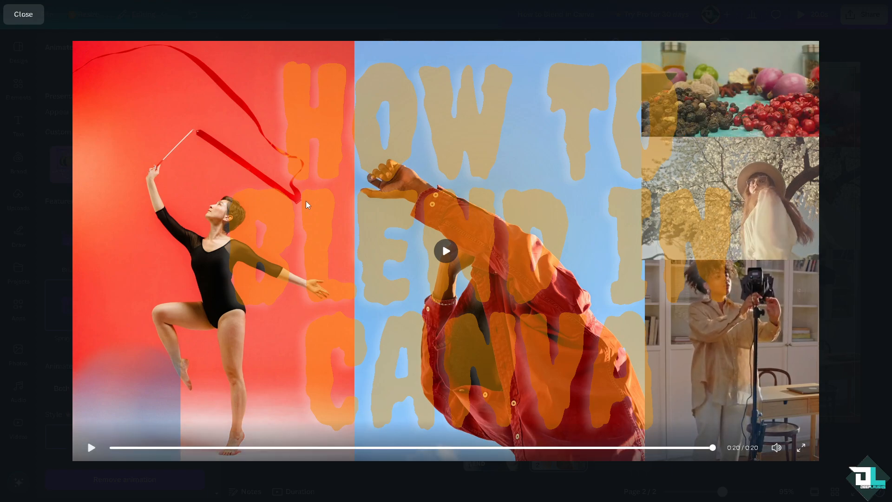
key(Escape)
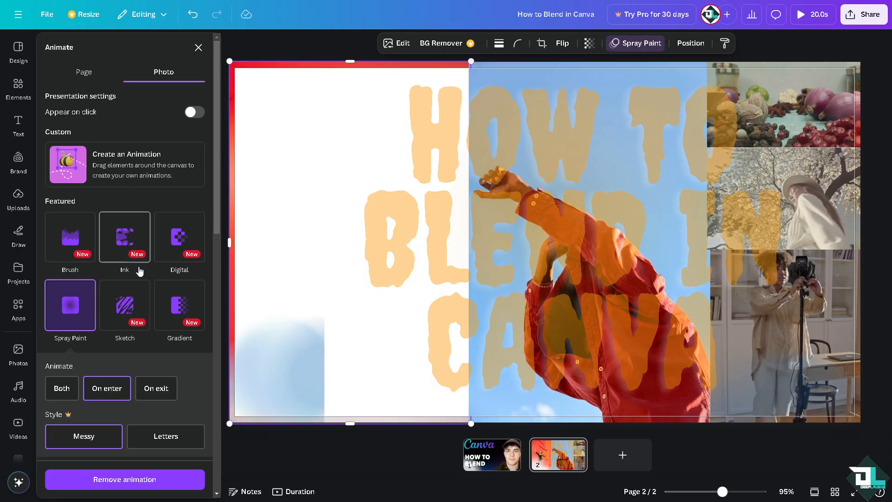
- Apply the Pan animation to the orange glow graphic and the Gradient animation to the pastel graphic over the videos
click(519, 216)
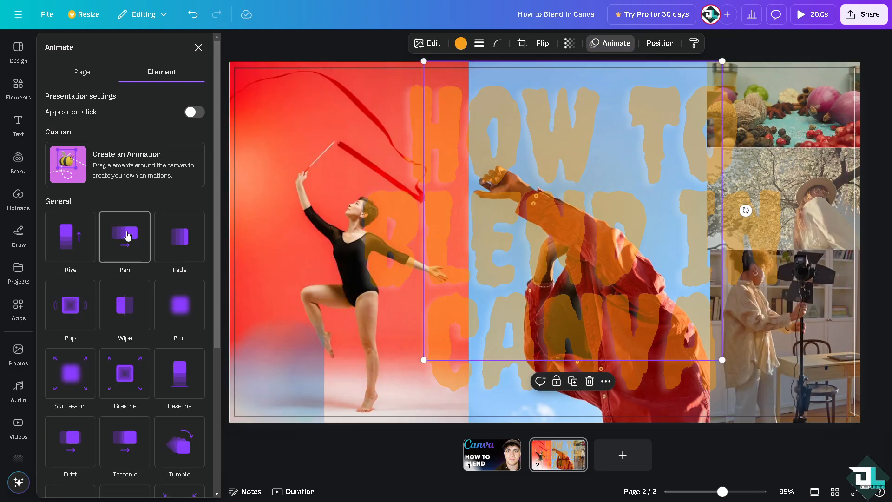
click(127, 236)
click(785, 114)
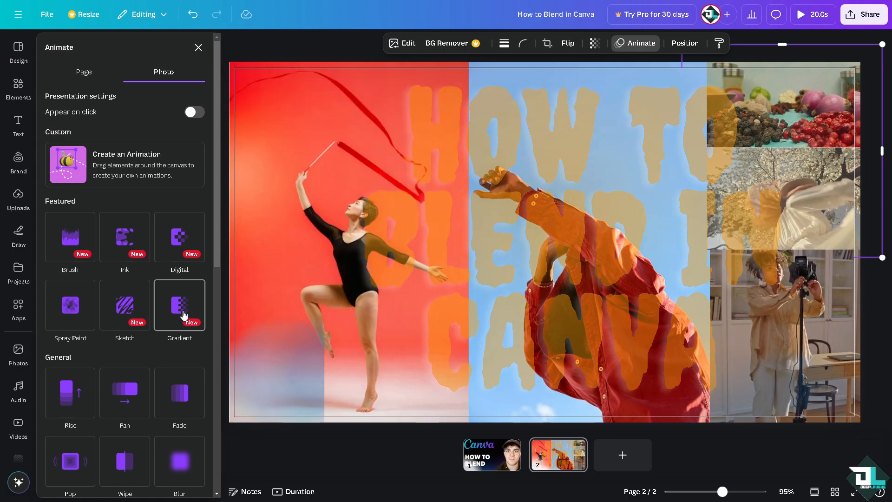
click(181, 308)
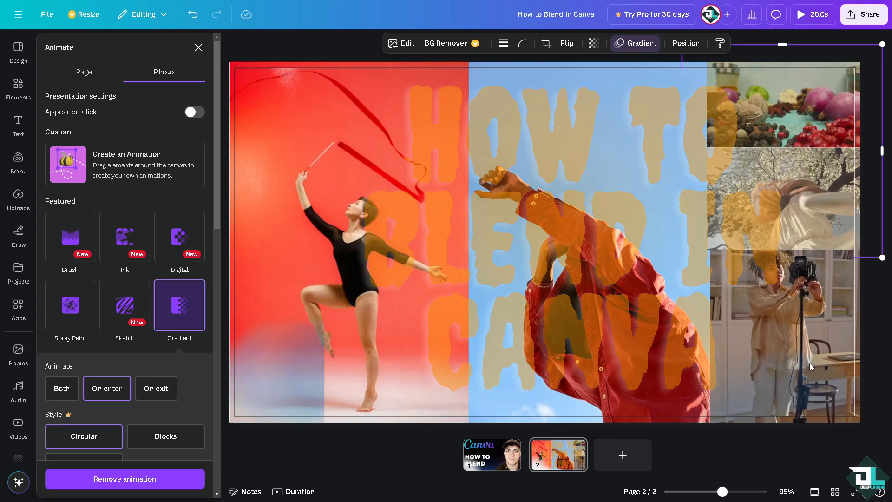
- Play the animated design in the preview, then close the preview and the animation settings
click(809, 367)
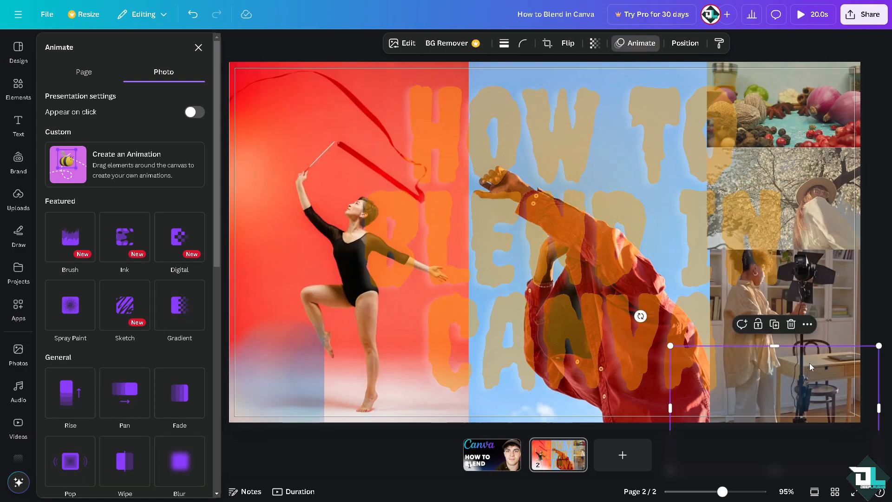
click(768, 302)
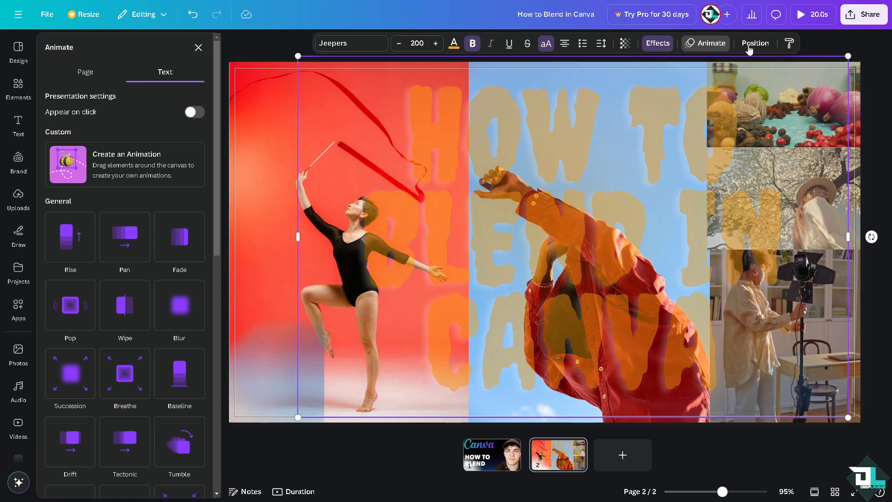
click(804, 15)
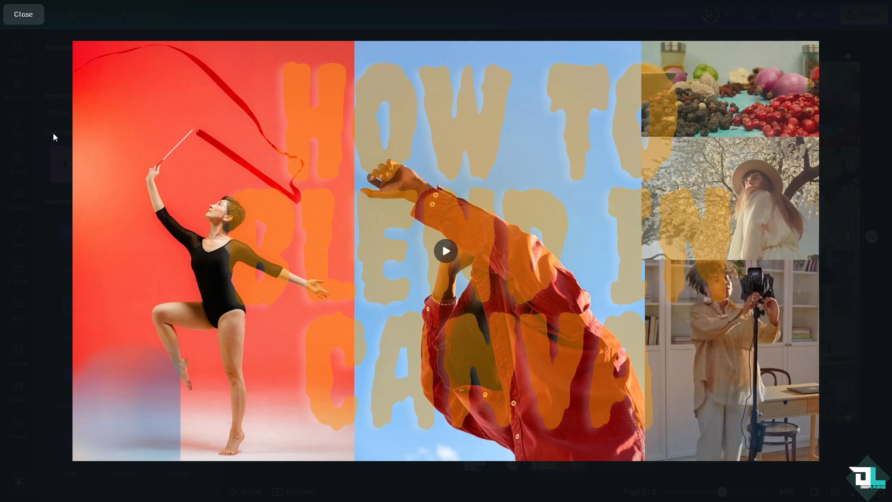
click(24, 14)
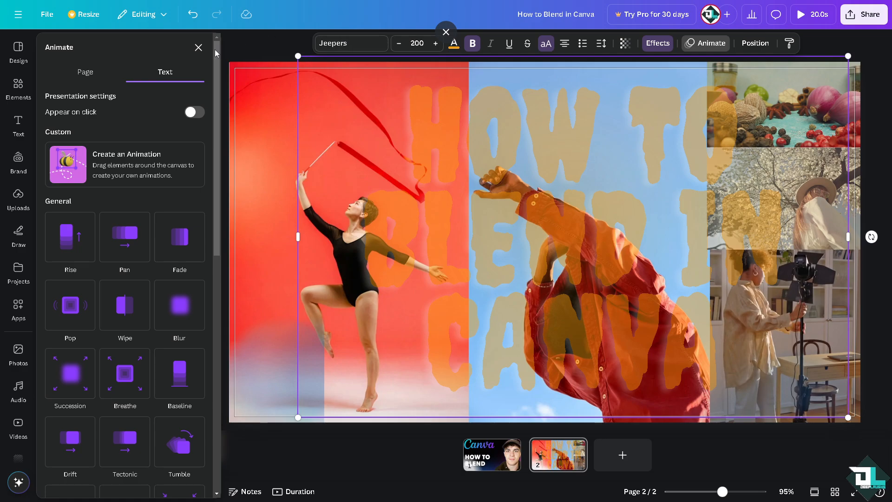
click(198, 47)
- Examine the available download file types and the additional ways to publish the design
click(858, 14)
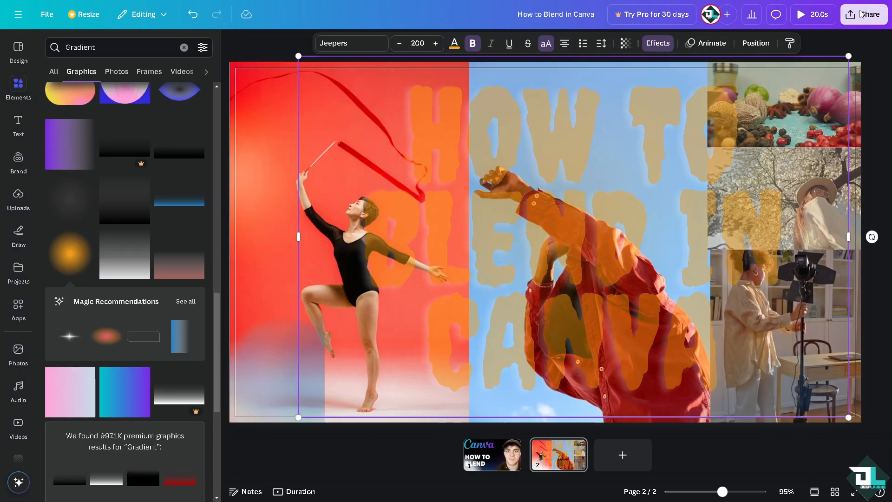
click(709, 225)
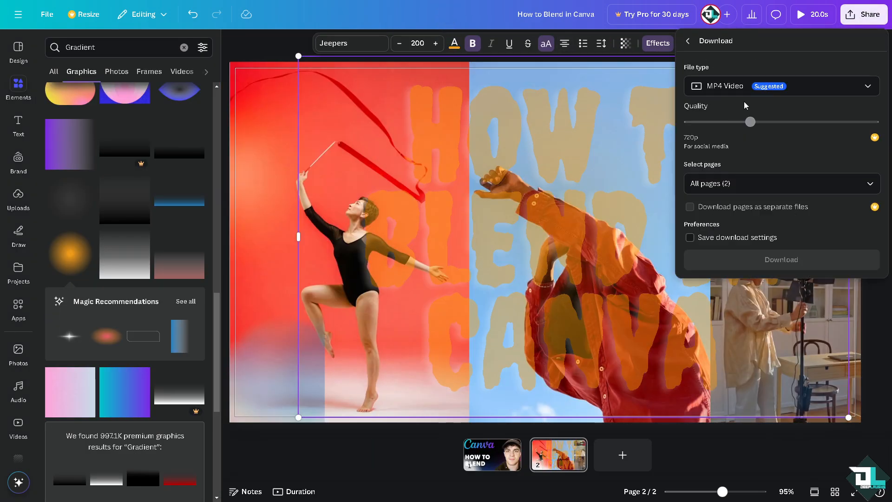
click(748, 89)
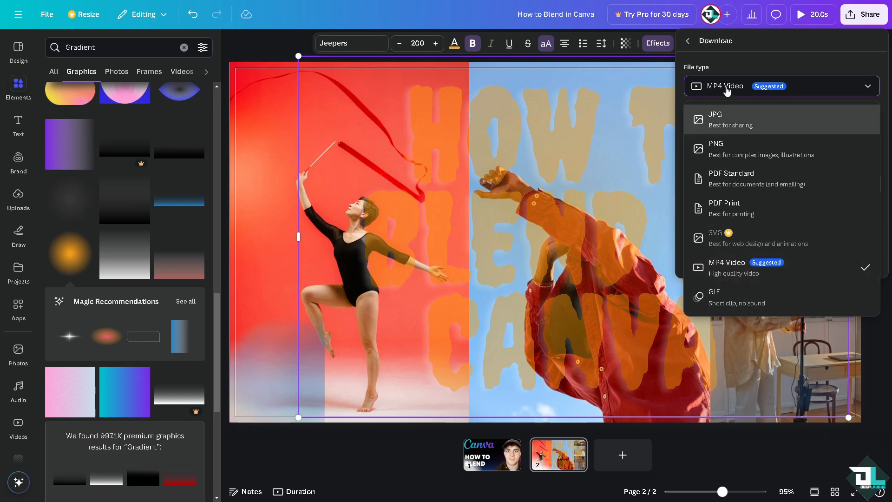
click(688, 43)
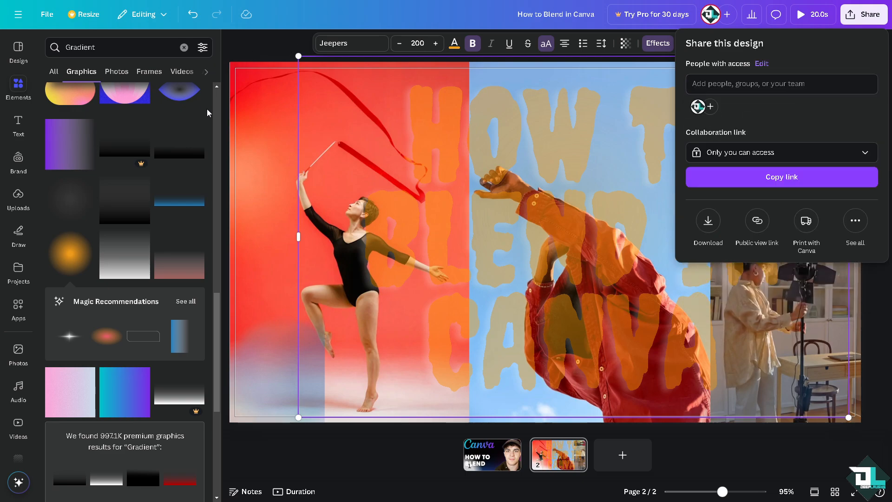
click(856, 223)
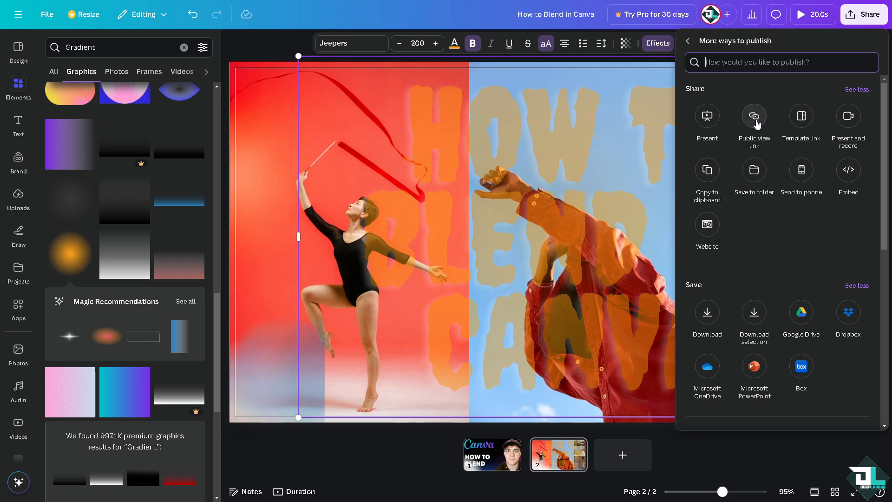
- Create a live embed for the design with HTML code and a smart embed link, and return to the publishing options
click(854, 171)
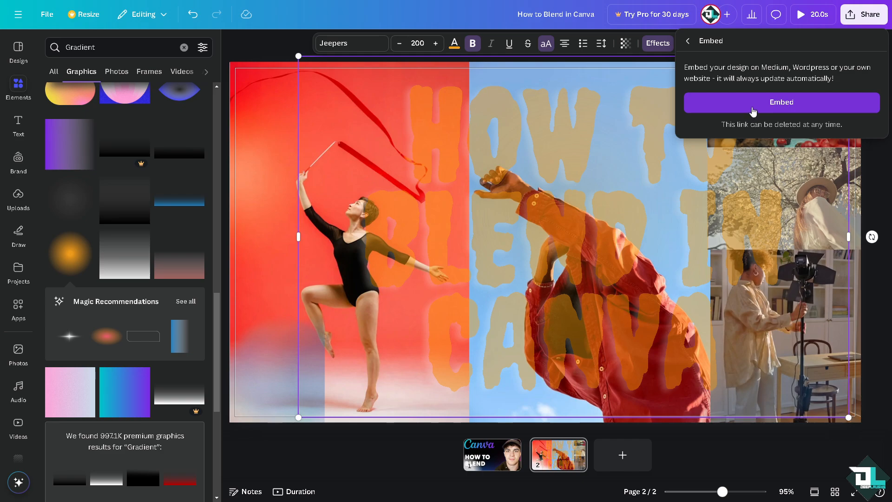
click(735, 100)
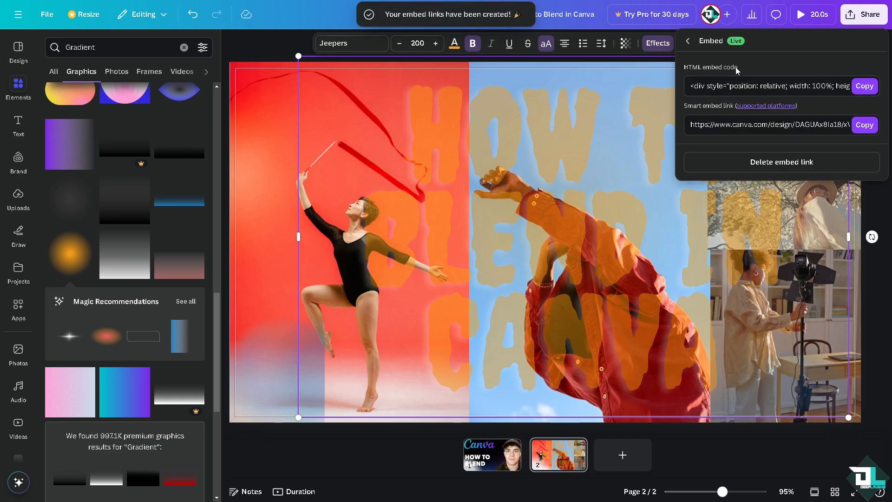
click(687, 40)
- Review the save, social, messaging and design publishing options, expanding the full list of social destinations
scroll(764, 223, down, 2)
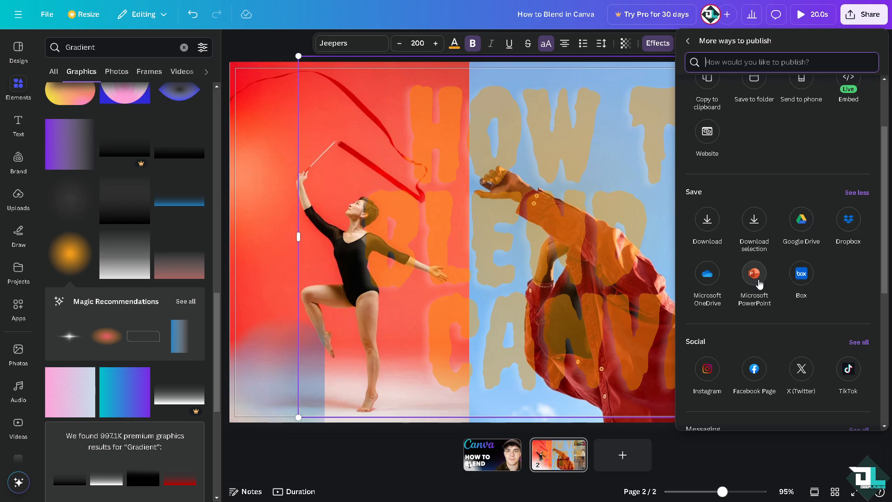
scroll(807, 283, down, 3)
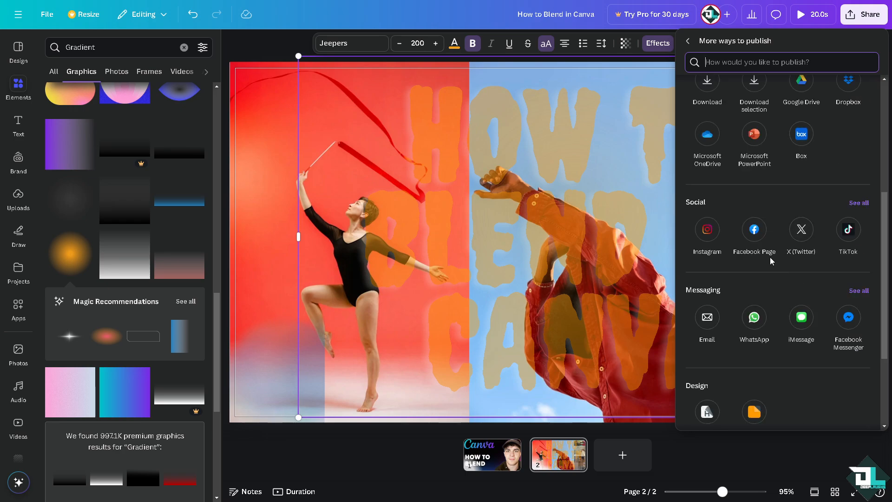
click(857, 203)
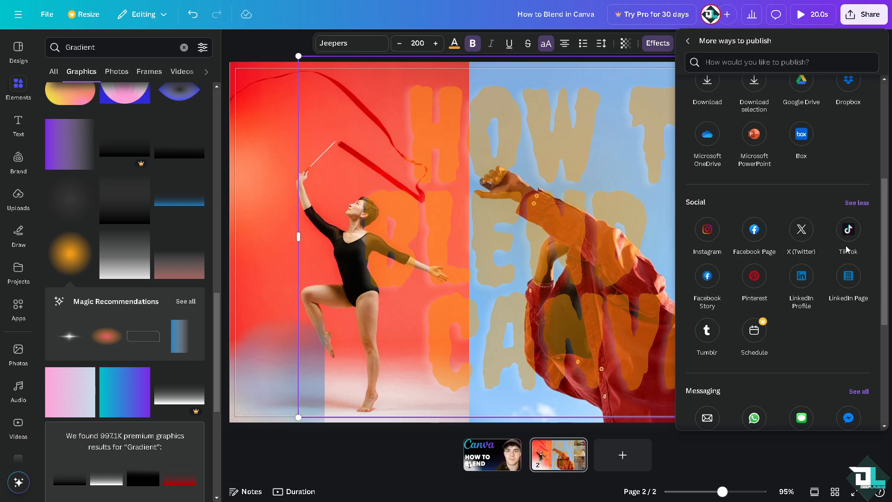
scroll(795, 309, down, 4)
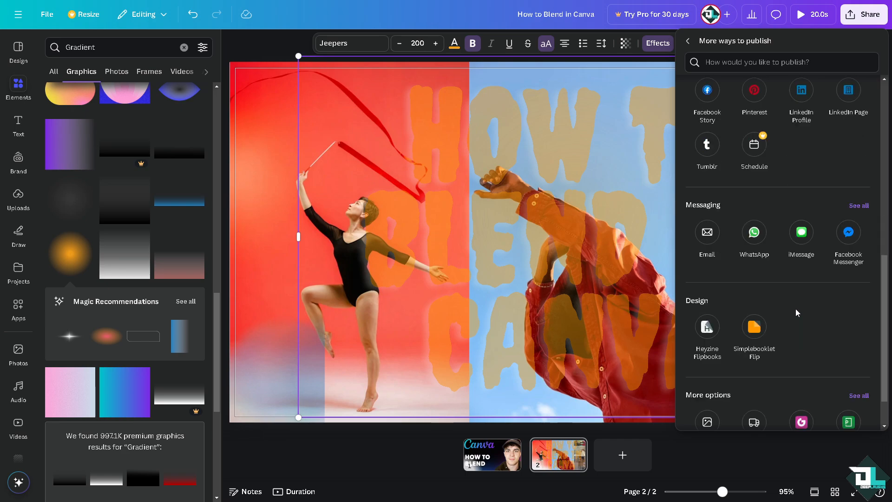
- Close the publishing options and play the full design from its first page in the preview
click(267, 451)
click(812, 14)
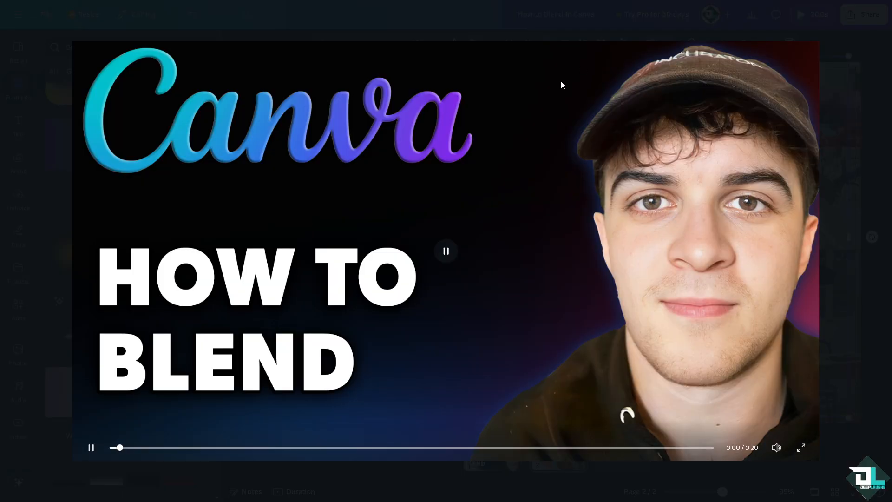